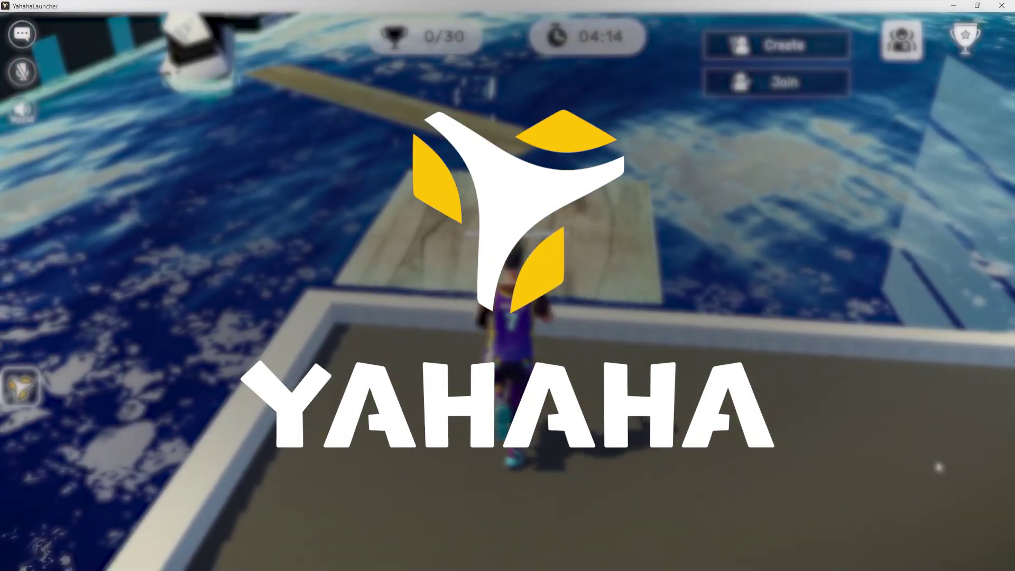
{"action": "key", "text": "w"}
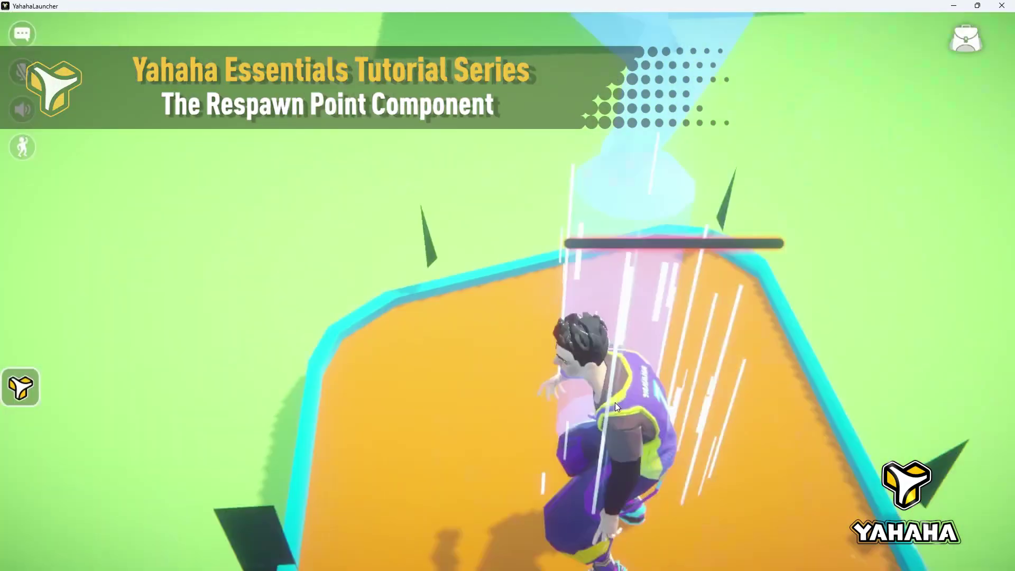
{"action": "left_click_drag", "start_coordinate": [614, 402], "coordinate": [593, 398]}
{"action": "key", "text": "w"}
{"action": "key", "text": "space"}
{"action": "key", "text": "space"}
{"action": "key", "text": "space"}
{"action": "key", "text": "space"}
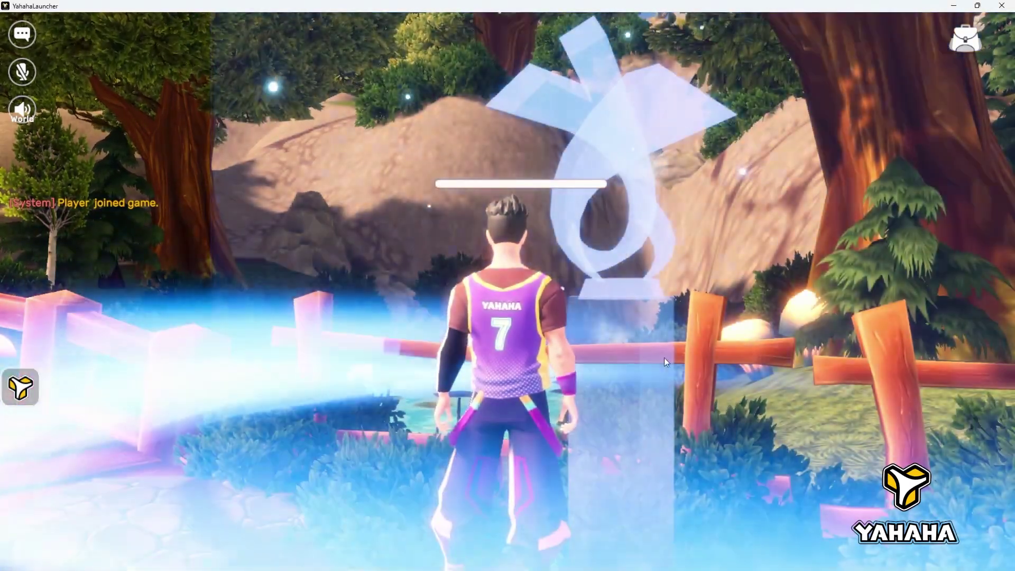
{"action": "left_click_drag", "start_coordinate": [664, 358], "coordinate": [602, 349]}
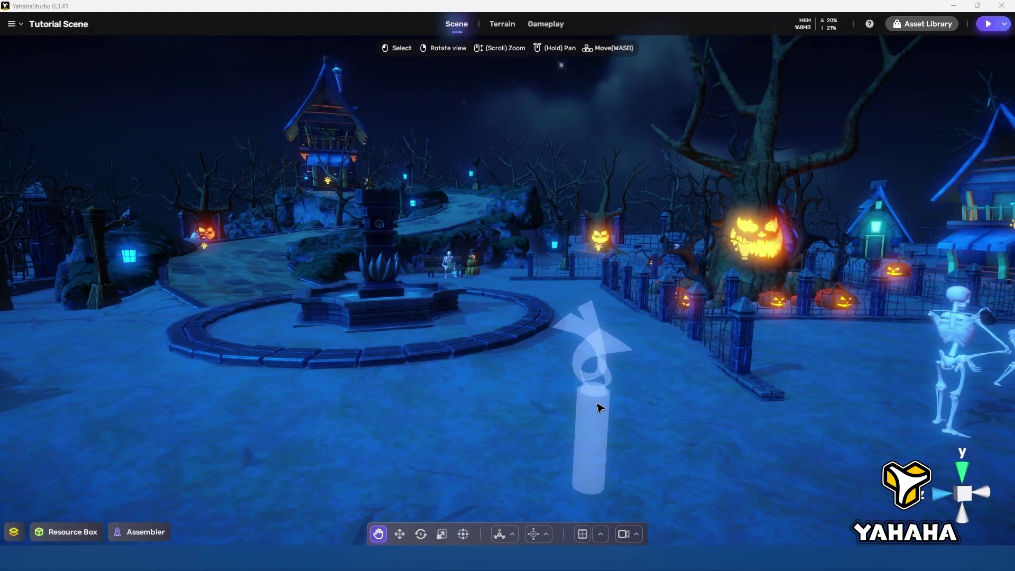
Set the character Y value of the respawn point beside the fountain to 90 in its Respawn Point component
{"action": "left_click", "coordinate": [584, 405]}
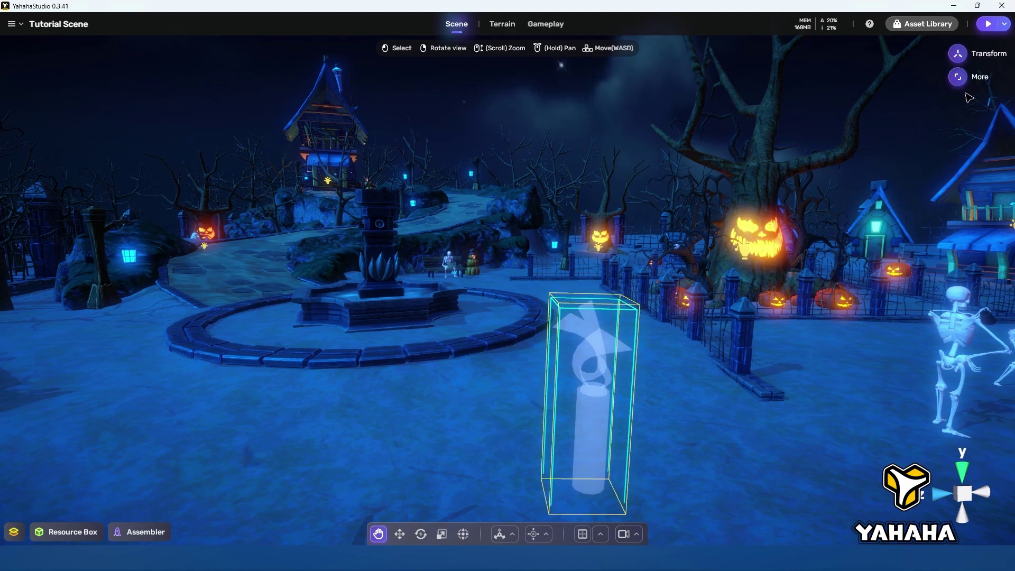
{"action": "left_click", "coordinate": [979, 78]}
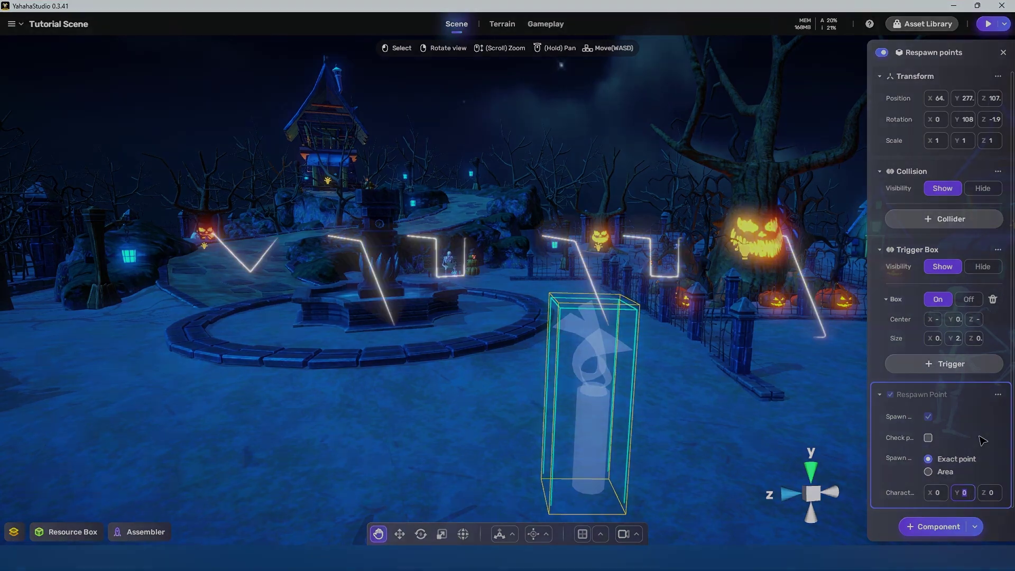
{"action": "type", "text": "90"}
{"action": "key", "text": "Return"}
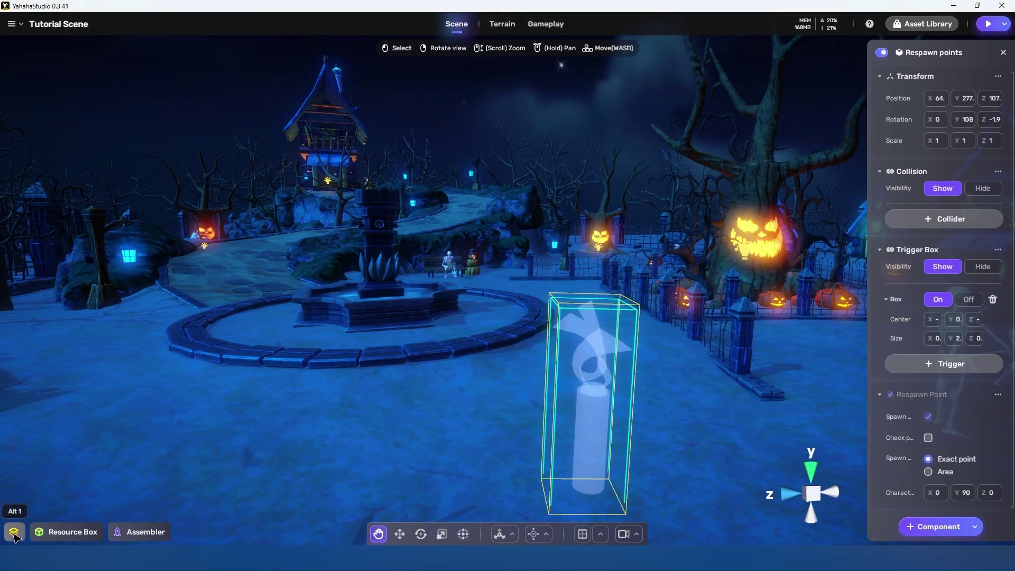
Move the Respawn points object to the end of the Explorer's object list
{"action": "left_click", "coordinate": [14, 533]}
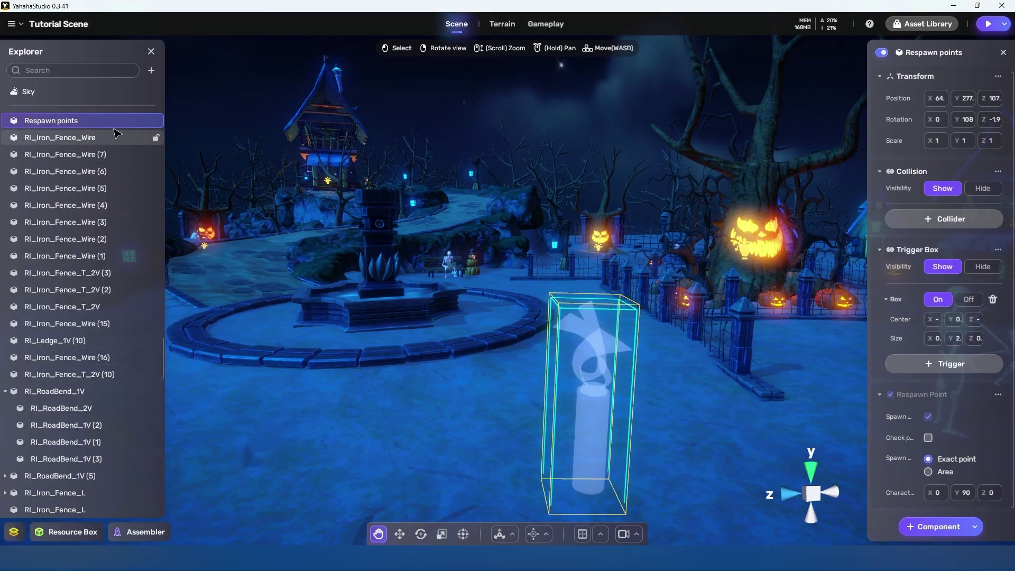
{"action": "left_click_drag", "start_coordinate": [86, 224], "coordinate": [98, 515]}
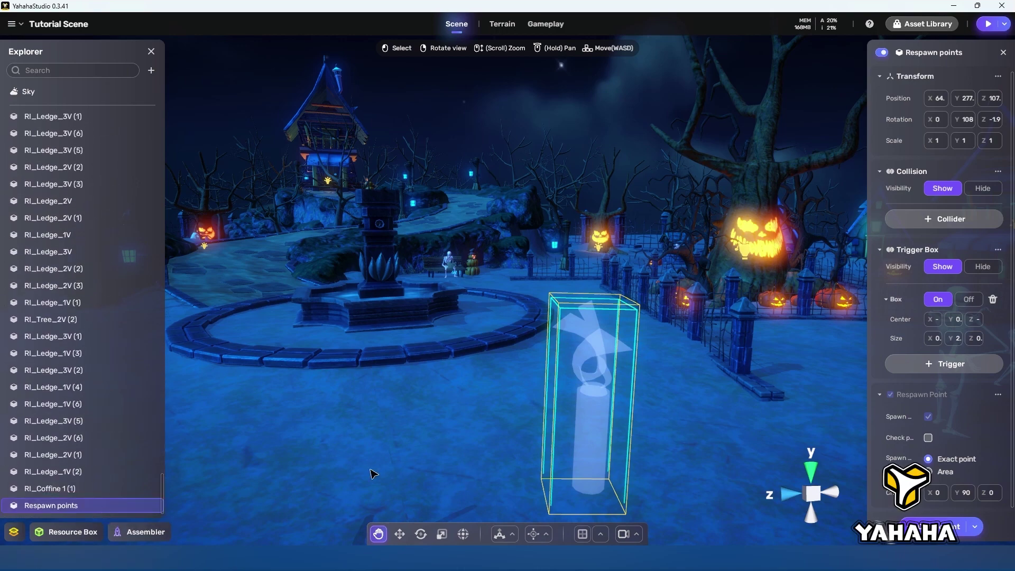
Look through the built-in models in the Resource Box, and close the open resource, Explorer and property views
{"action": "left_click", "coordinate": [80, 532]}
{"action": "left_click", "coordinate": [319, 468]}
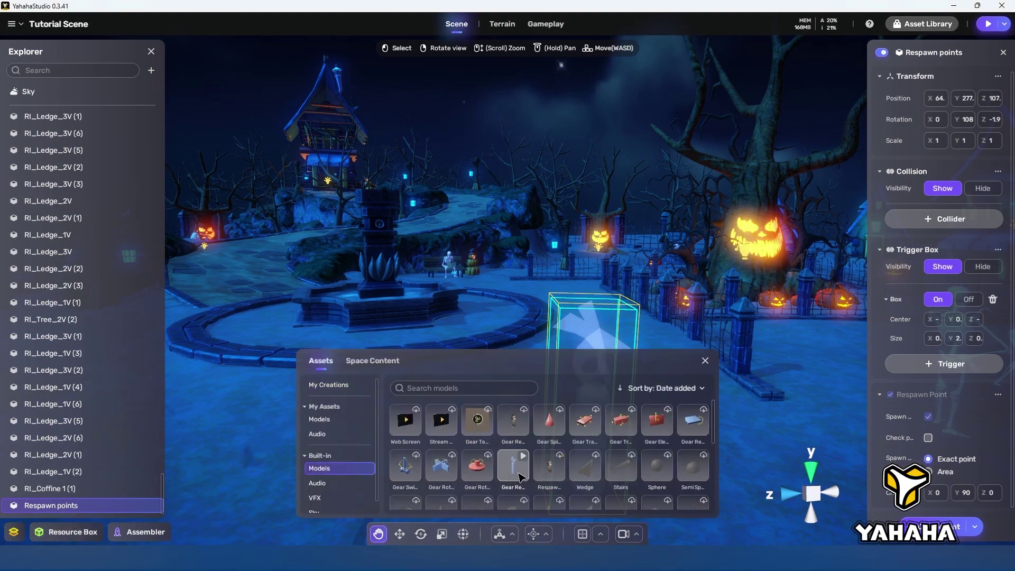
{"action": "left_click", "coordinate": [705, 361]}
{"action": "left_click", "coordinate": [151, 52]}
{"action": "left_click", "coordinate": [1003, 52]}
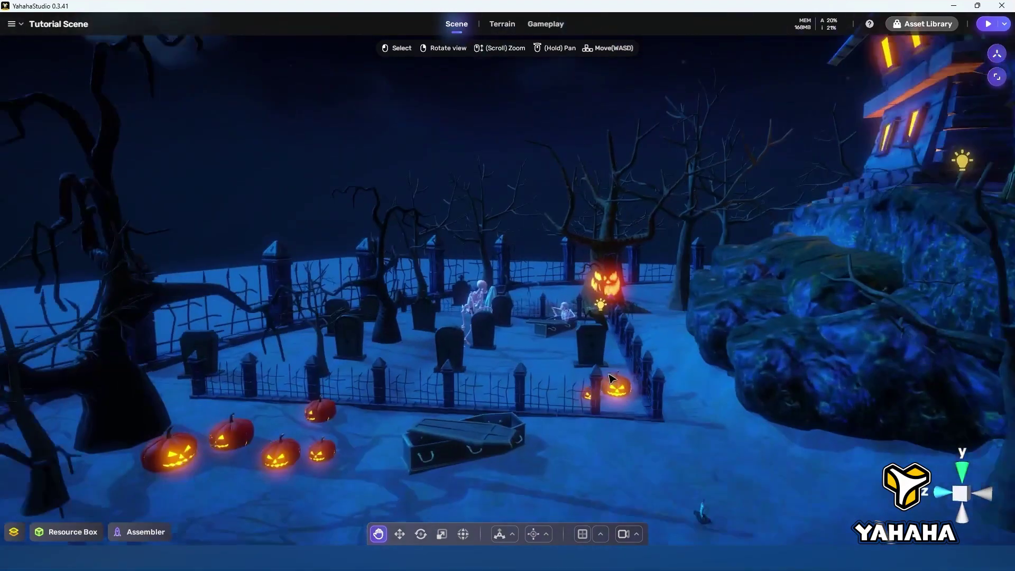
Place a built-in respawn point model among the tombstones inside the fenced graveyard and view its properties
{"action": "scroll", "coordinate": [602, 398], "scroll_direction": "up", "scroll_amount": 5}
{"action": "right_click_drag", "start_coordinate": [609, 406], "coordinate": [650, 447]}
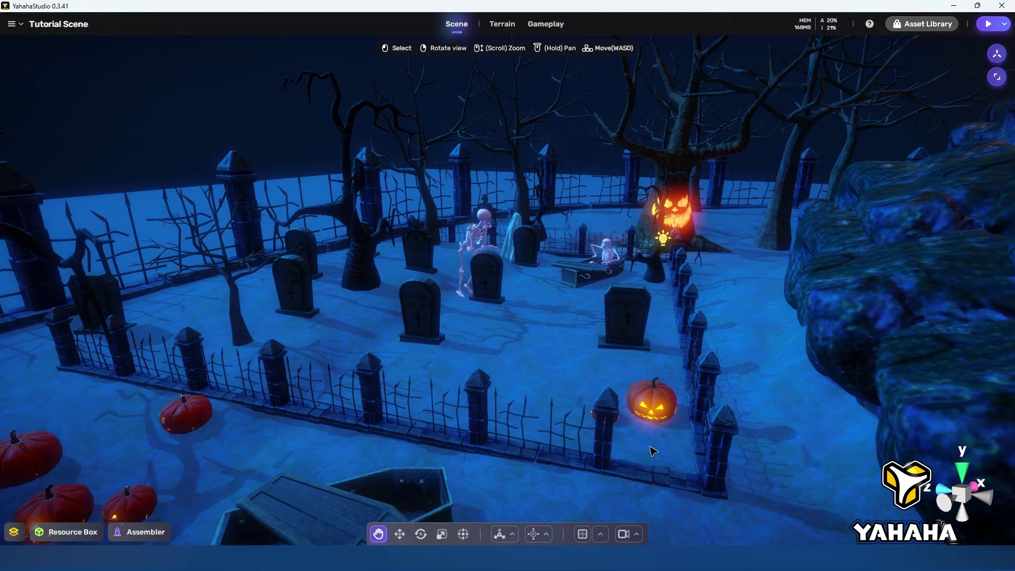
{"action": "left_click", "coordinate": [74, 533]}
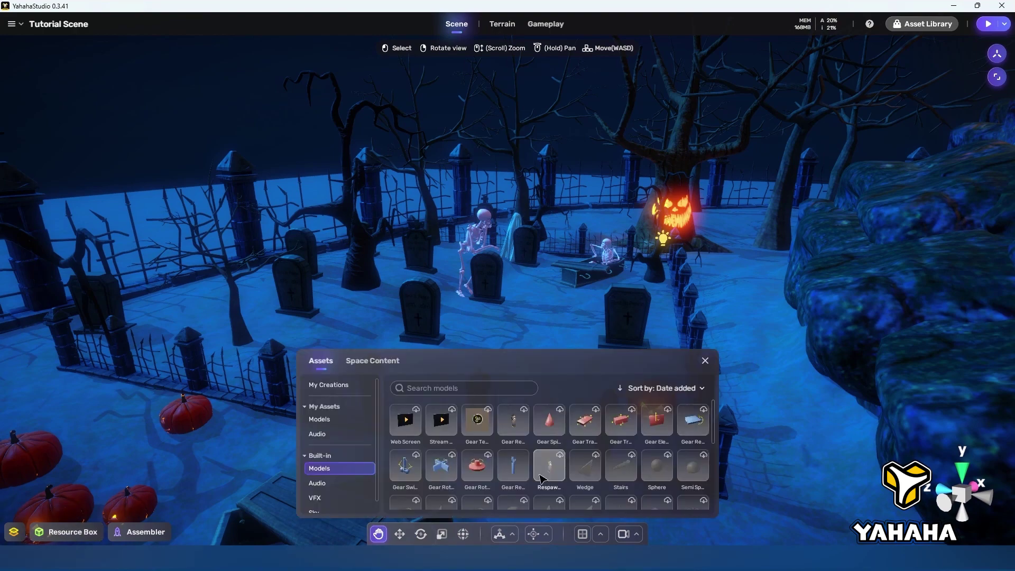
{"action": "left_click", "coordinate": [705, 361]}
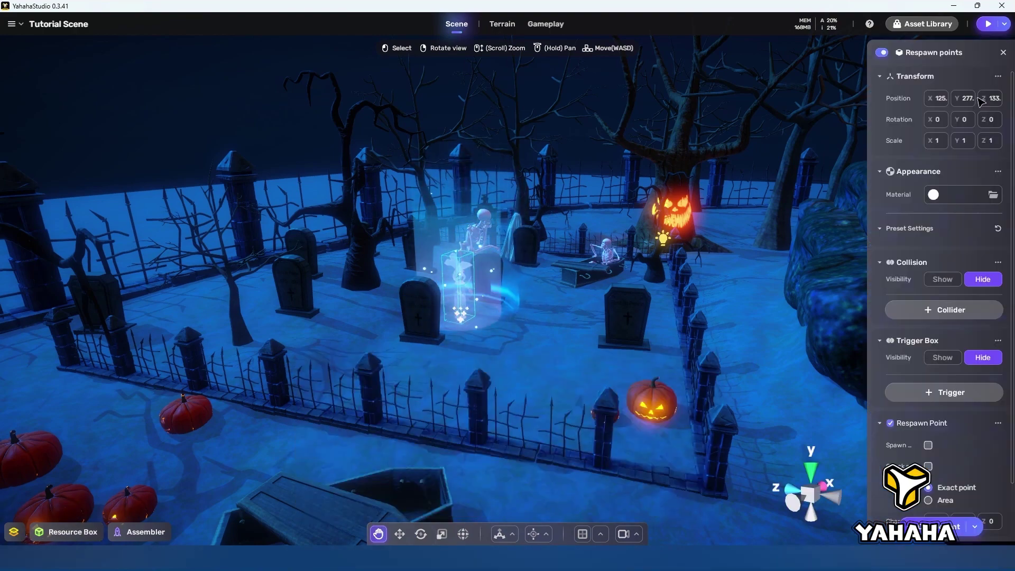
{"action": "left_click", "coordinate": [943, 314]}
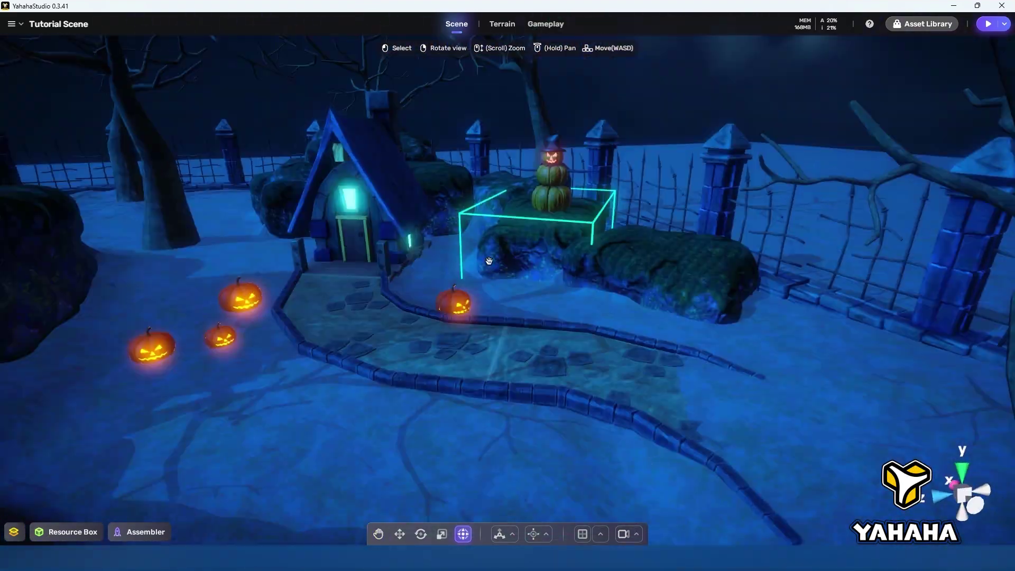
Place another built-in respawn point model near the far end of the stone path leading to the small house
{"action": "left_click", "coordinate": [66, 532]}
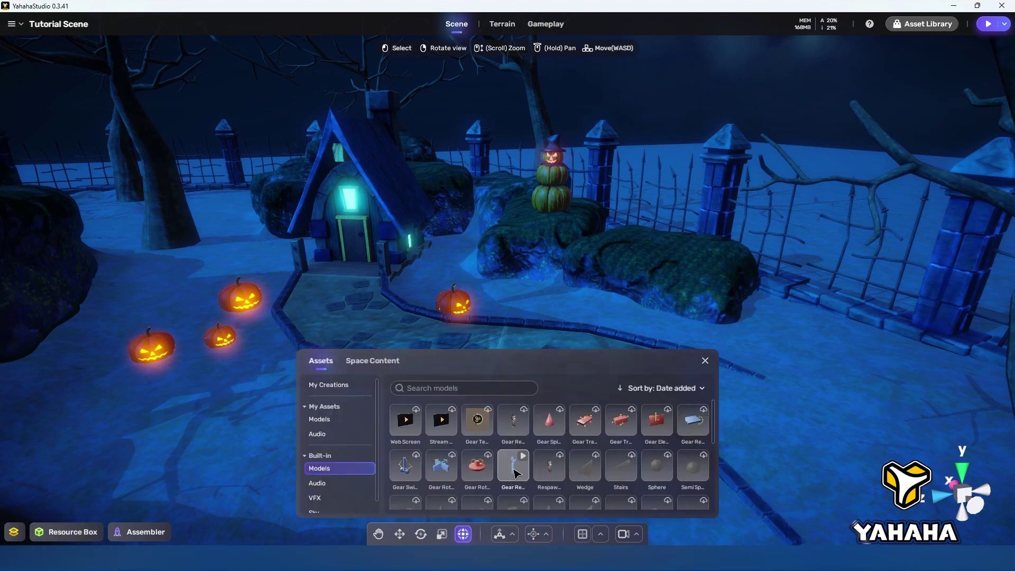
{"action": "left_click", "coordinate": [520, 458]}
{"action": "left_click", "coordinate": [706, 361]}
Enable the check point option in the Respawn Point component of the model at the end of the house path
{"action": "left_click", "coordinate": [971, 105]}
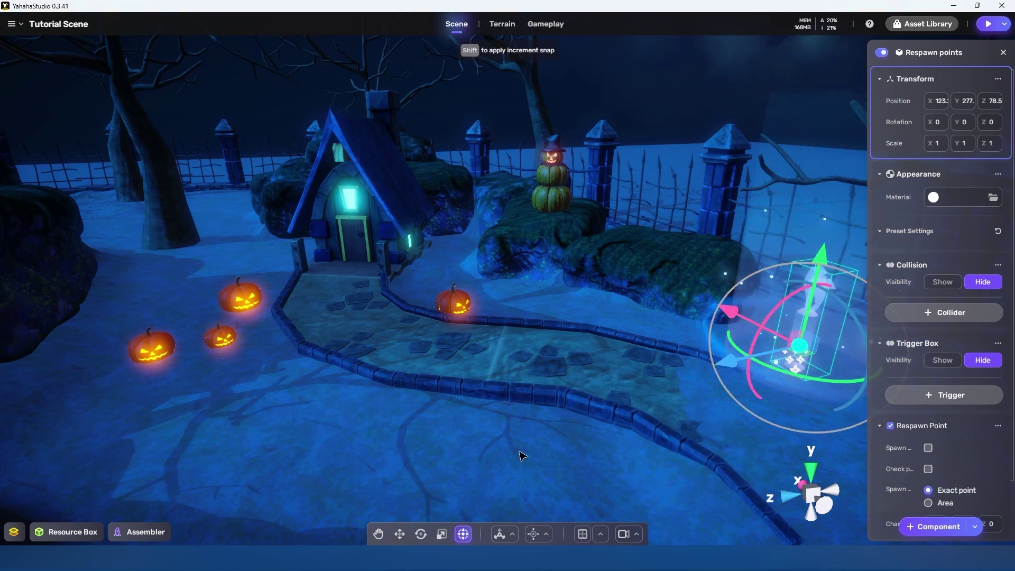
{"action": "key", "text": "q"}
{"action": "scroll", "coordinate": [959, 474], "scroll_direction": "down", "scroll_amount": 1}
{"action": "left_click", "coordinate": [928, 438]}
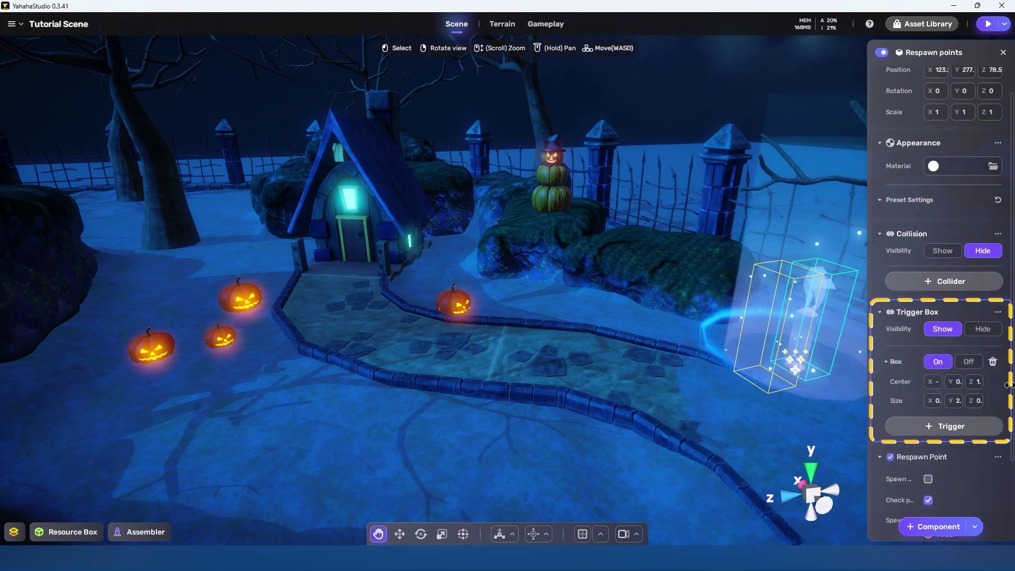
Enlarge the checkpoint's trigger box in length and width so it spans the end of the stone path
{"action": "left_click", "coordinate": [899, 364]}
{"action": "left_click_drag", "start_coordinate": [745, 334], "coordinate": [601, 363]}
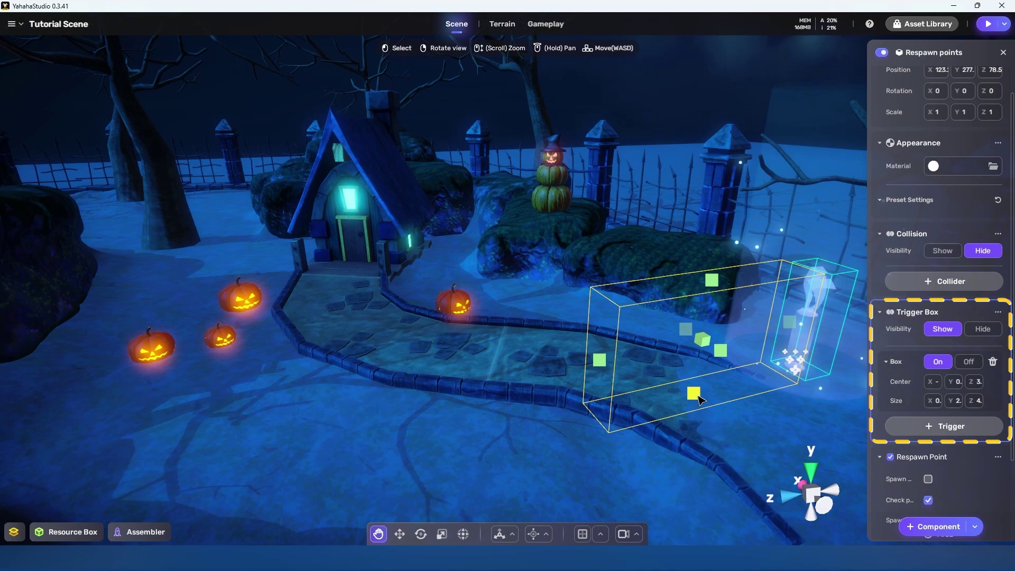
{"action": "left_click_drag", "start_coordinate": [725, 360], "coordinate": [769, 377]}
{"action": "left_click_drag", "start_coordinate": [687, 328], "coordinate": [668, 315]}
{"action": "left_click_drag", "start_coordinate": [606, 369], "coordinate": [611, 367]}
{"action": "left_click", "coordinate": [696, 423]}
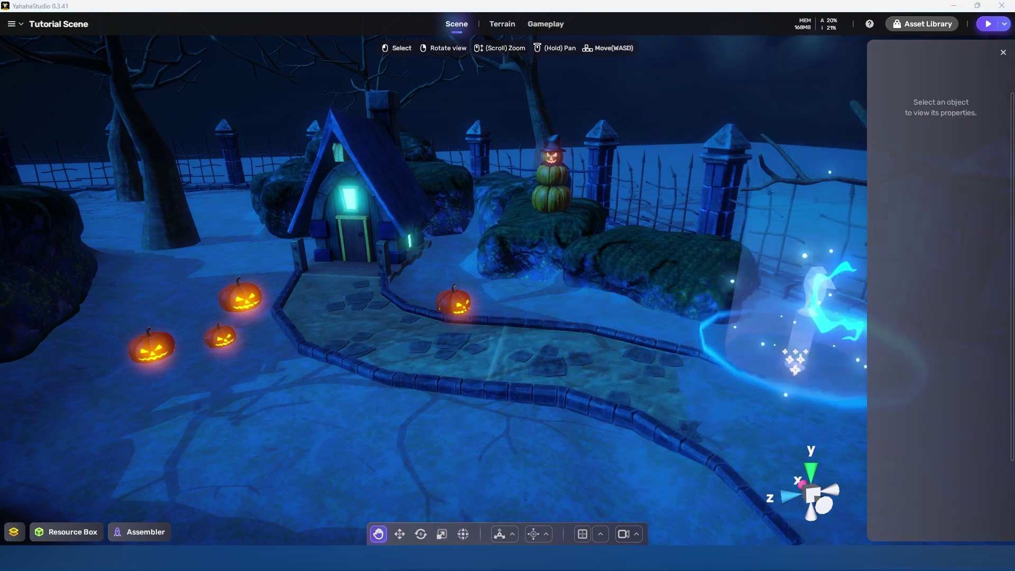
Switch the spawn type of the respawn point by the house path from an exact point to Area
{"action": "left_click", "coordinate": [796, 352]}
{"action": "scroll", "coordinate": [973, 478], "scroll_direction": "down", "scroll_amount": 1}
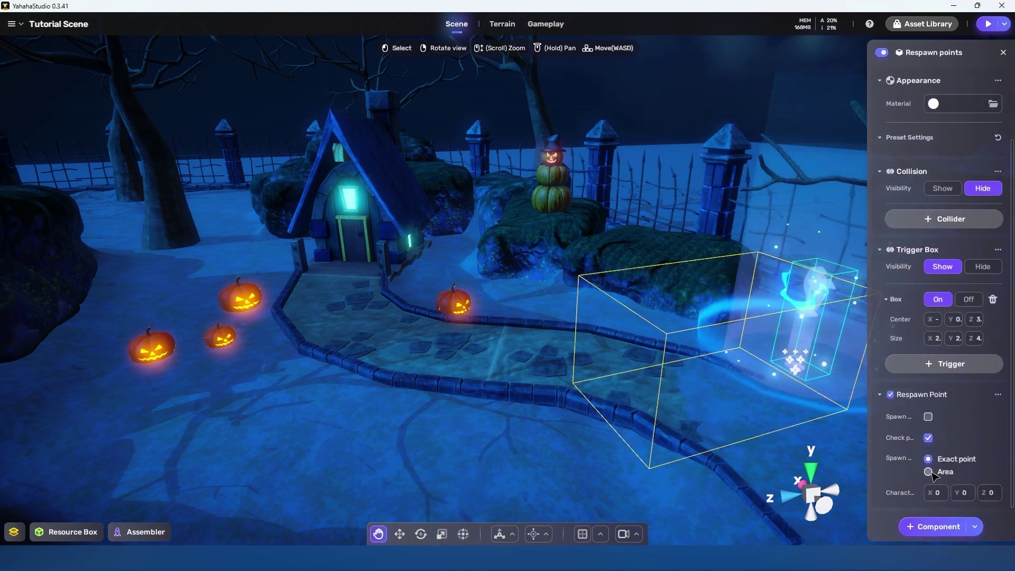
{"action": "scroll", "coordinate": [975, 476], "scroll_direction": "down", "scroll_amount": 1}
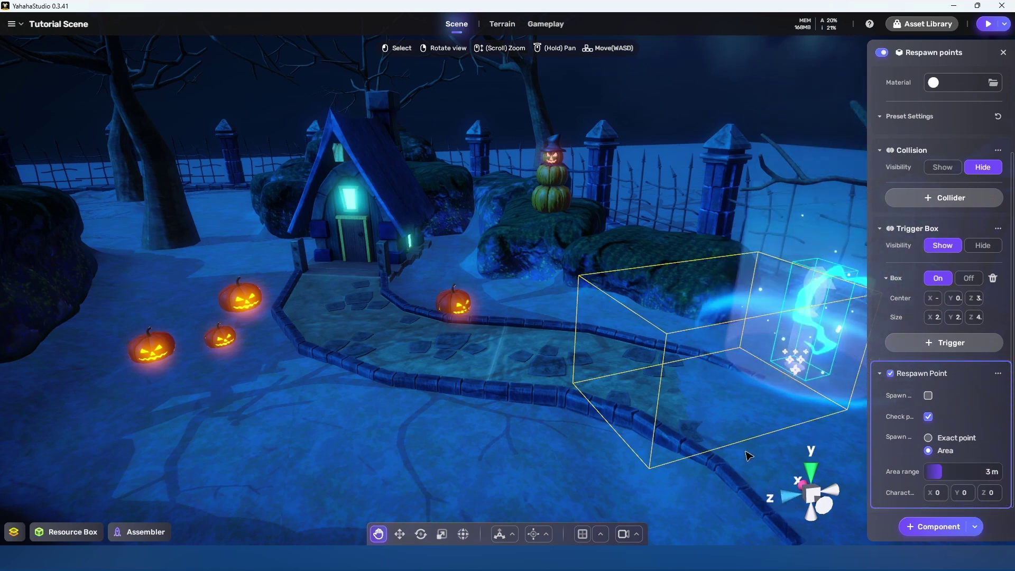
{"action": "left_click", "coordinate": [675, 112]}
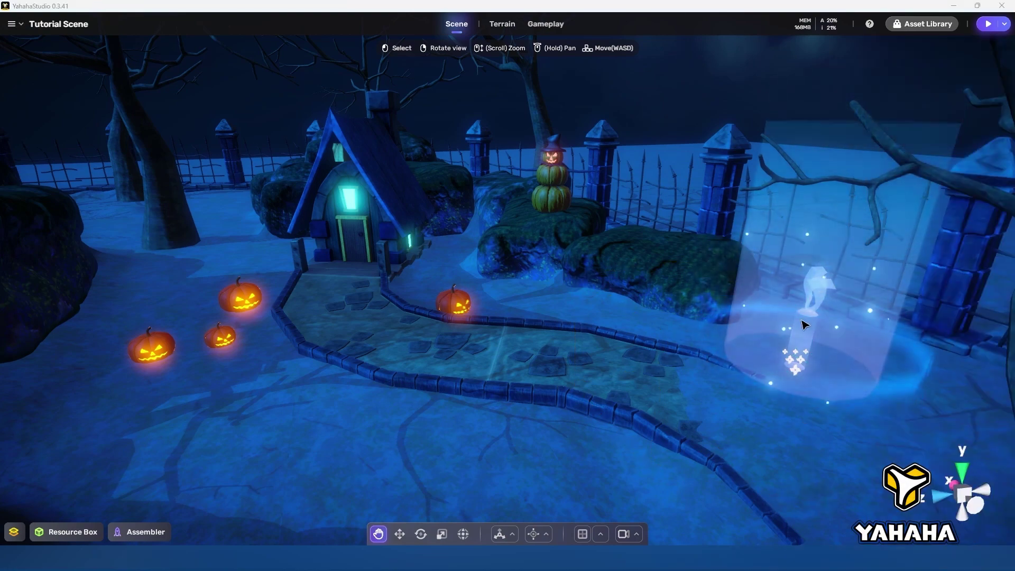
Rename the respawn point by the house path to Respawn points House
{"action": "left_click", "coordinate": [804, 318]}
{"action": "left_click", "coordinate": [26, 525]}
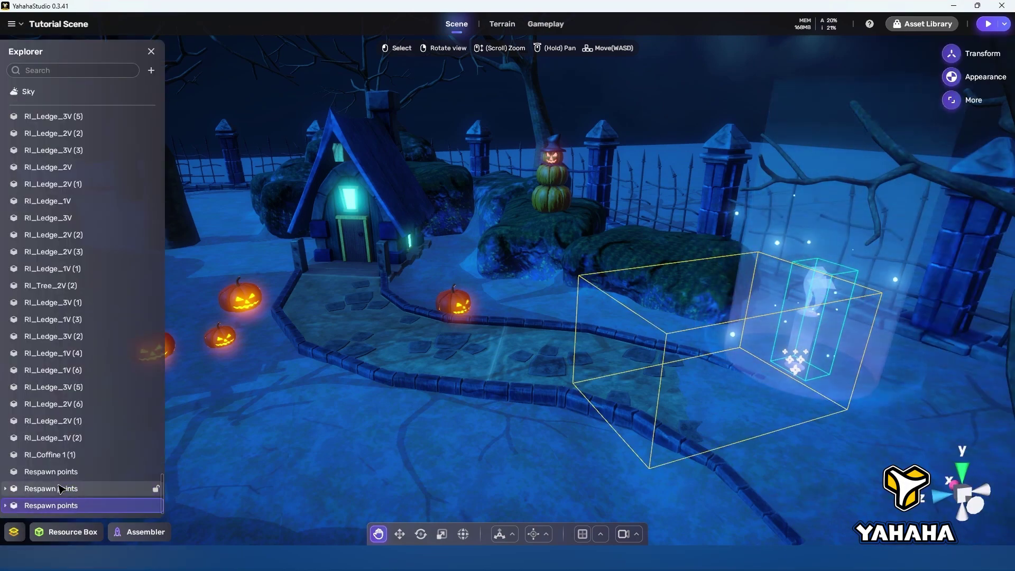
{"action": "right_click", "coordinate": [83, 507]}
{"action": "left_click", "coordinate": [106, 431]}
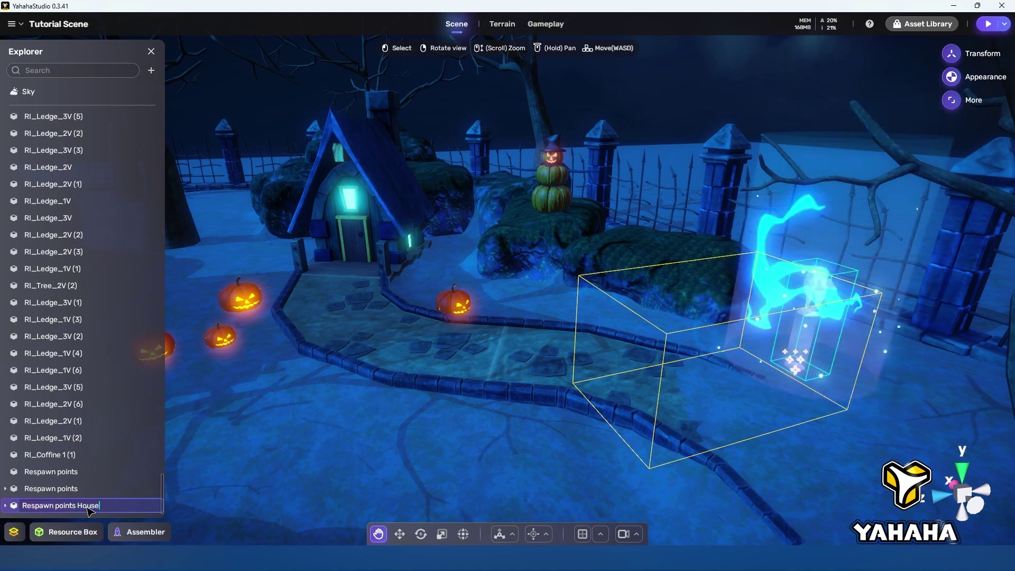
{"action": "type", "text": "House"}
{"action": "key", "text": "Return"}
Rename the graveyard's respawn point to Respawn points Graveyard
{"action": "left_click", "coordinate": [74, 489]}
{"action": "right_click", "coordinate": [74, 490]}
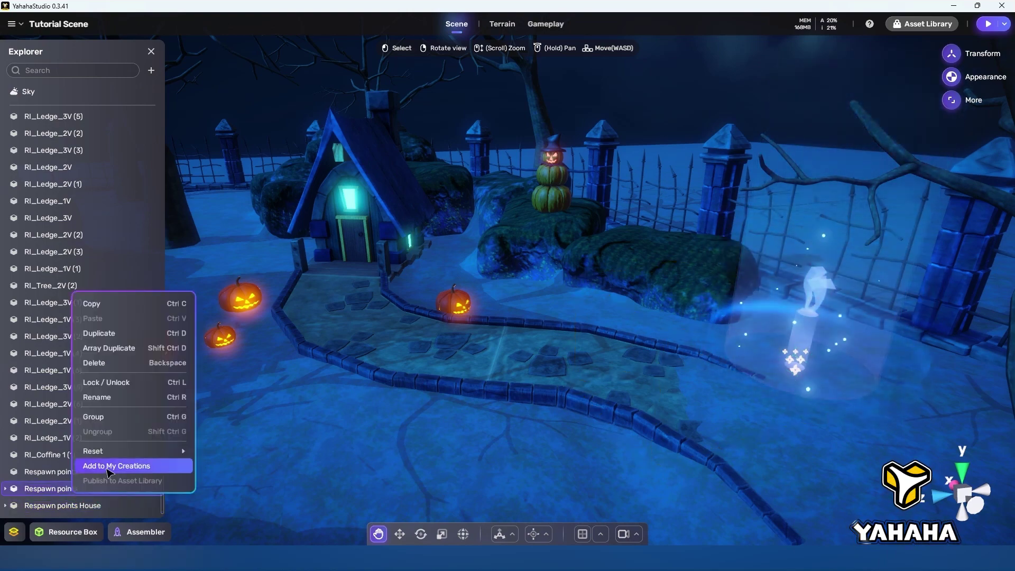
{"action": "left_click", "coordinate": [105, 398]}
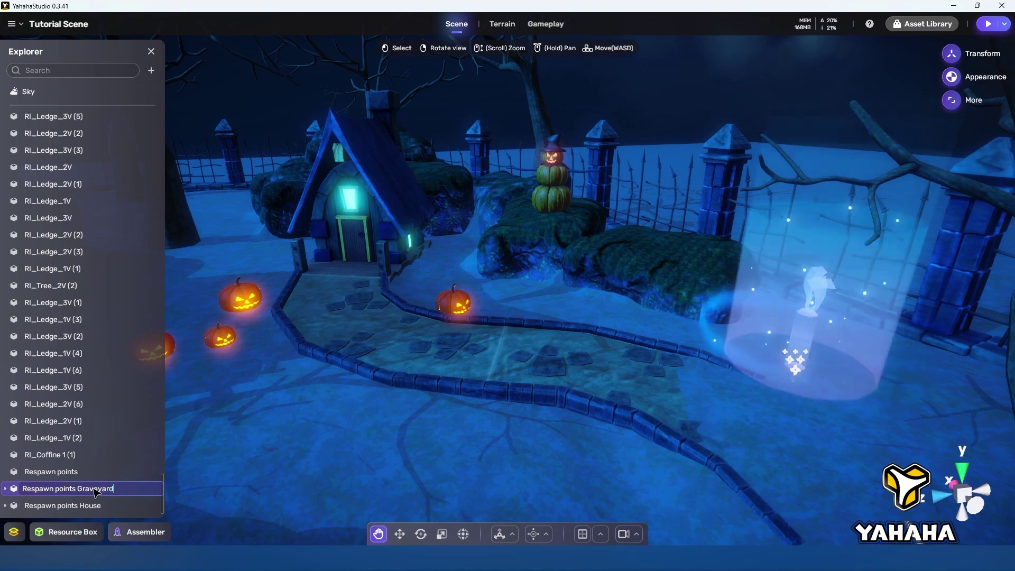
{"action": "key", "text": "Return"}
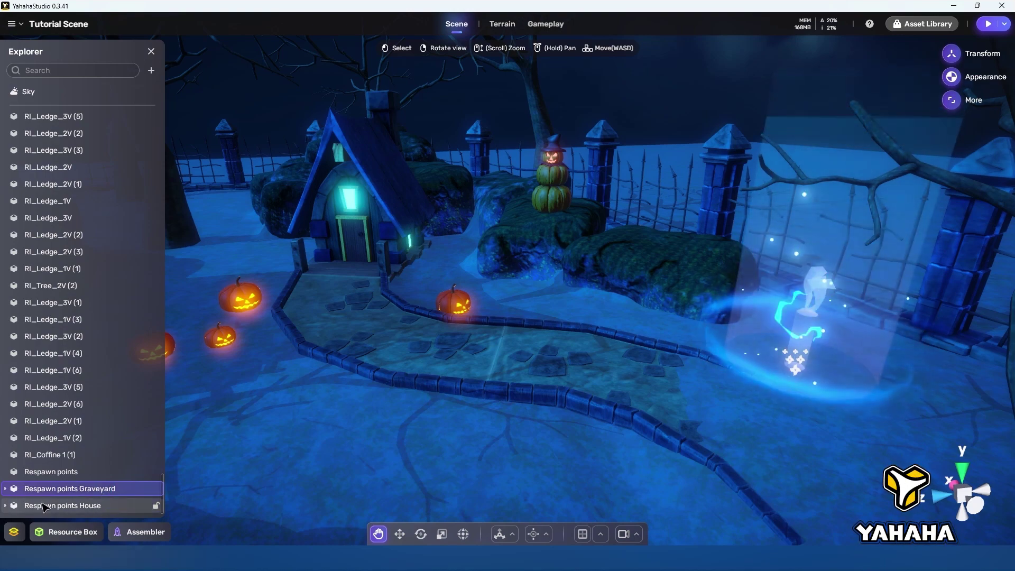
Delete the Teleporter_Normal_keep2 effect nested under both Respawn points House and Respawn points Graveyard
{"action": "left_click", "coordinate": [6, 505]}
{"action": "scroll", "coordinate": [7, 506], "scroll_direction": "down", "scroll_amount": 1}
{"action": "left_click", "coordinate": [5, 471]}
{"action": "scroll", "coordinate": [71, 484], "scroll_direction": "down", "scroll_amount": 1}
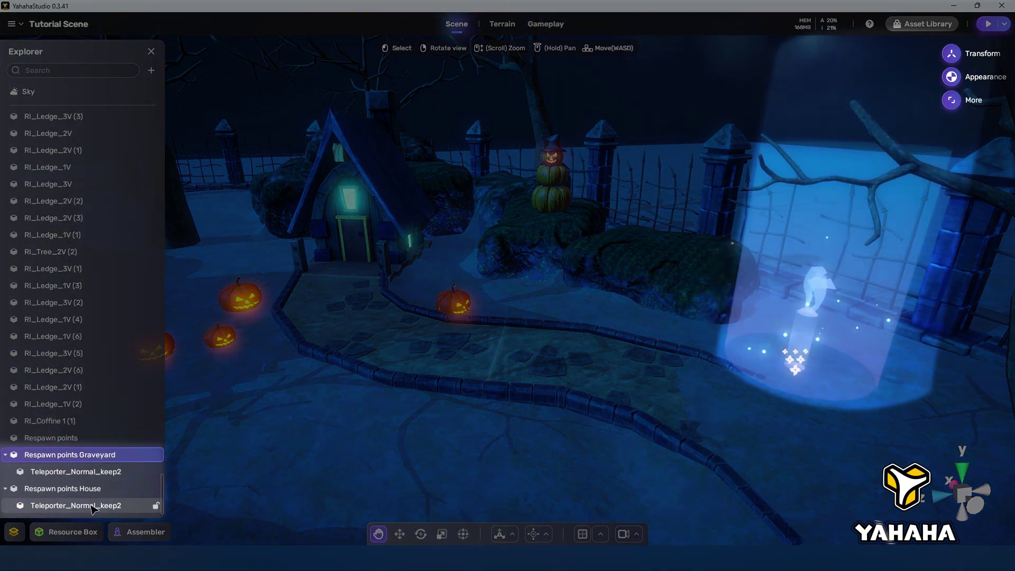
{"action": "left_click", "coordinate": [79, 505]}
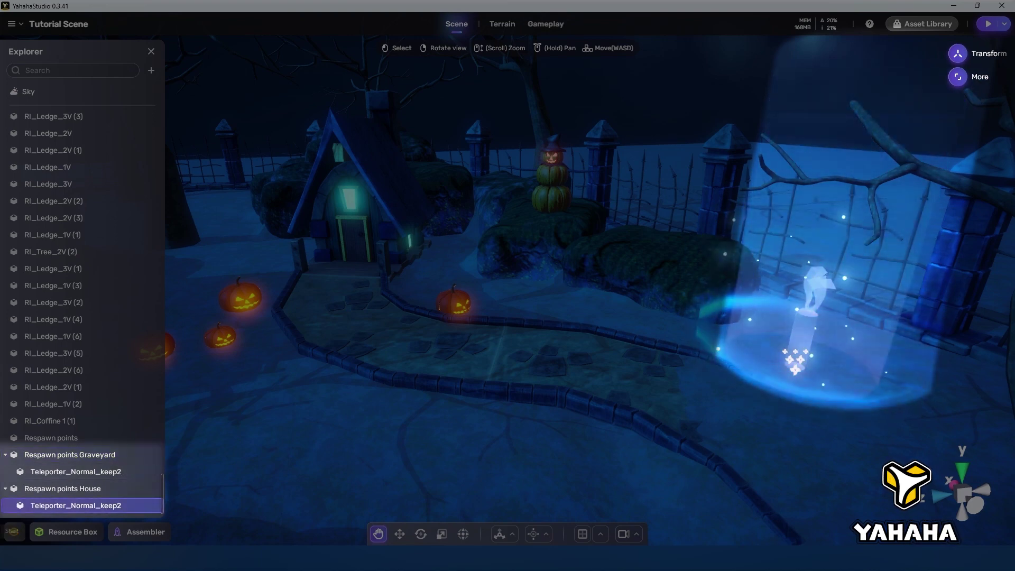
{"action": "key", "text": "Delete"}
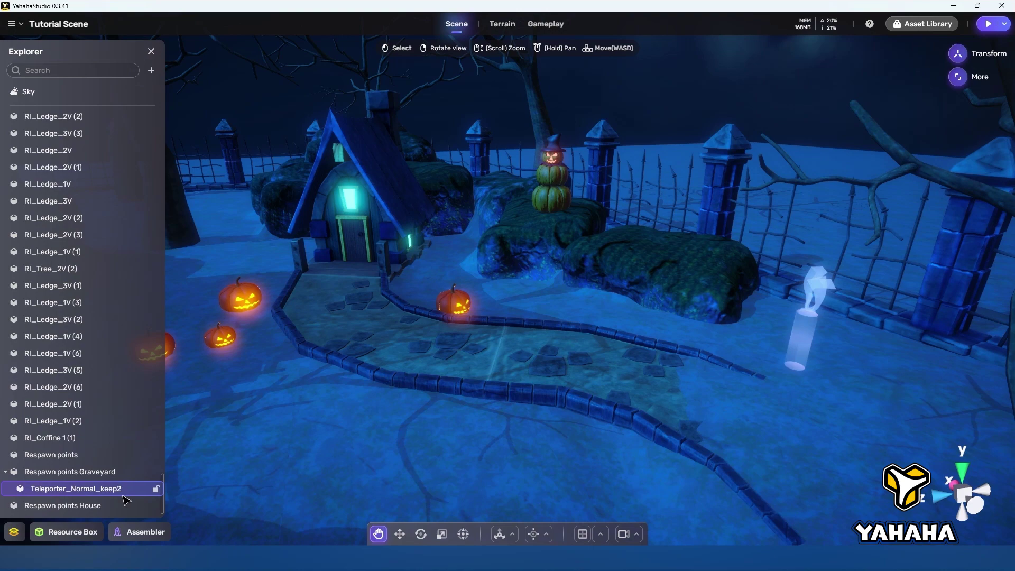
{"action": "key", "text": "Delete"}
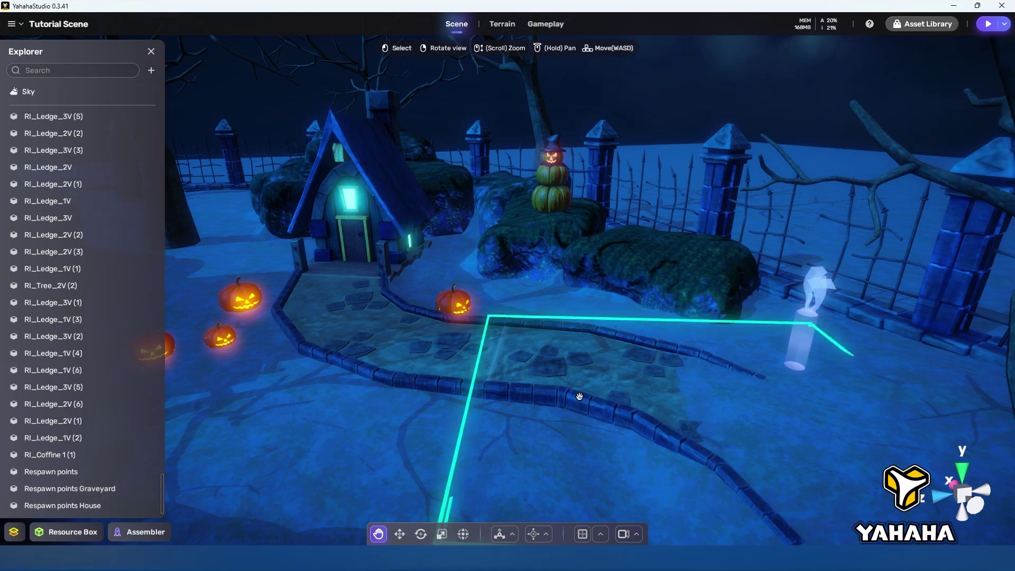
Look at the Appearance material setting of Respawn points House, deselect the object and close the Explorer
{"action": "left_click", "coordinate": [127, 505]}
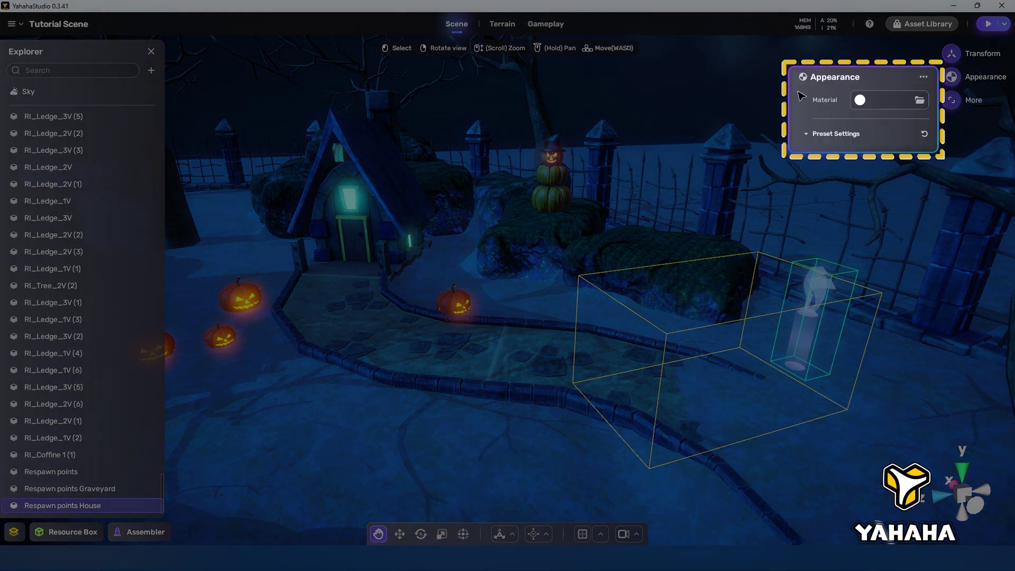
{"action": "left_click", "coordinate": [925, 101]}
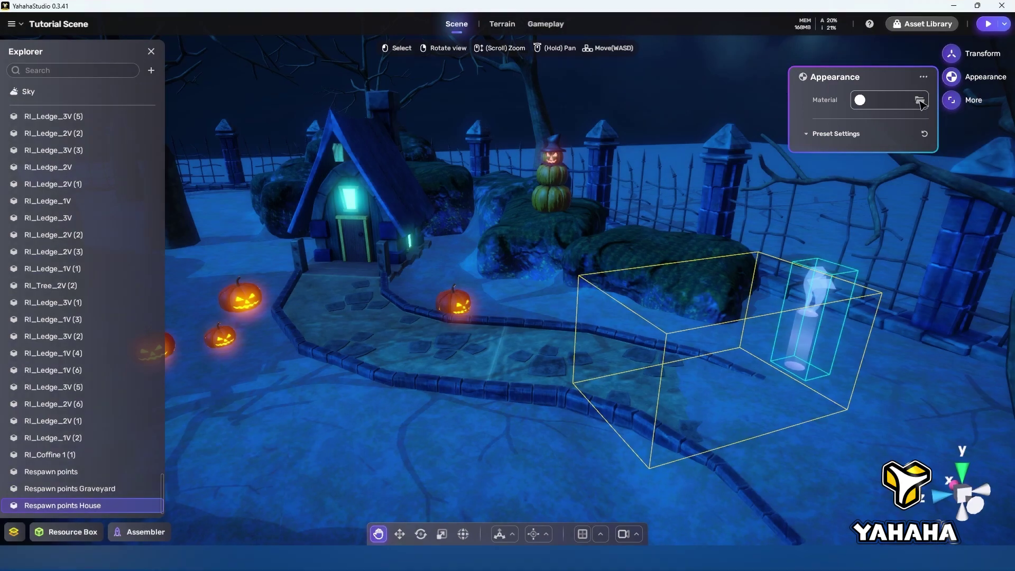
{"action": "left_click", "coordinate": [548, 302]}
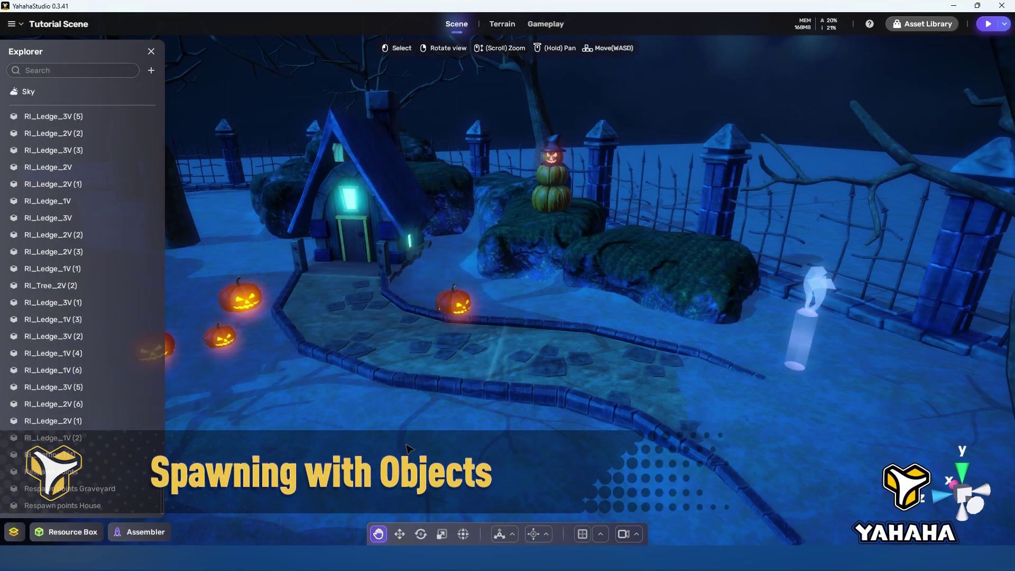
{"action": "left_click", "coordinate": [151, 51]}
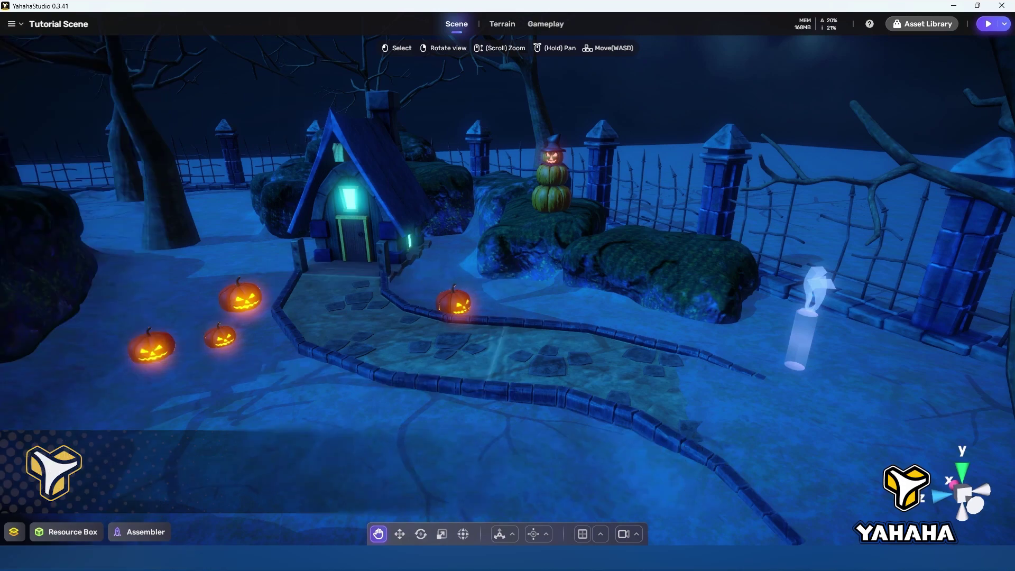
Examine the surroundings of the respawn point by the small house and stone path
{"action": "right_click_drag", "start_coordinate": [755, 360], "coordinate": [626, 377]}
{"action": "key", "text": "s"}
{"action": "key", "text": "a"}
{"action": "key", "text": "w"}
{"action": "key", "text": "s"}
{"action": "key", "text": "a"}
{"action": "key", "text": "d"}
{"action": "key", "text": "a"}
Switch to the saved Path Spawn View and add a Respawn Point component to the road bend piece in front of the tall house
{"action": "left_click", "coordinate": [637, 534]}
{"action": "left_click", "coordinate": [635, 477]}
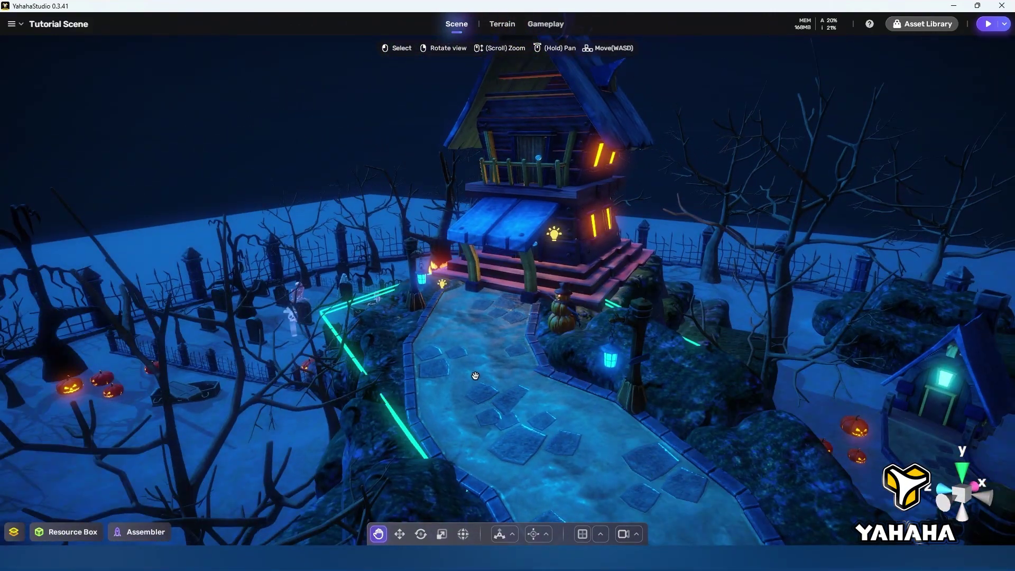
{"action": "left_click", "coordinate": [959, 78]}
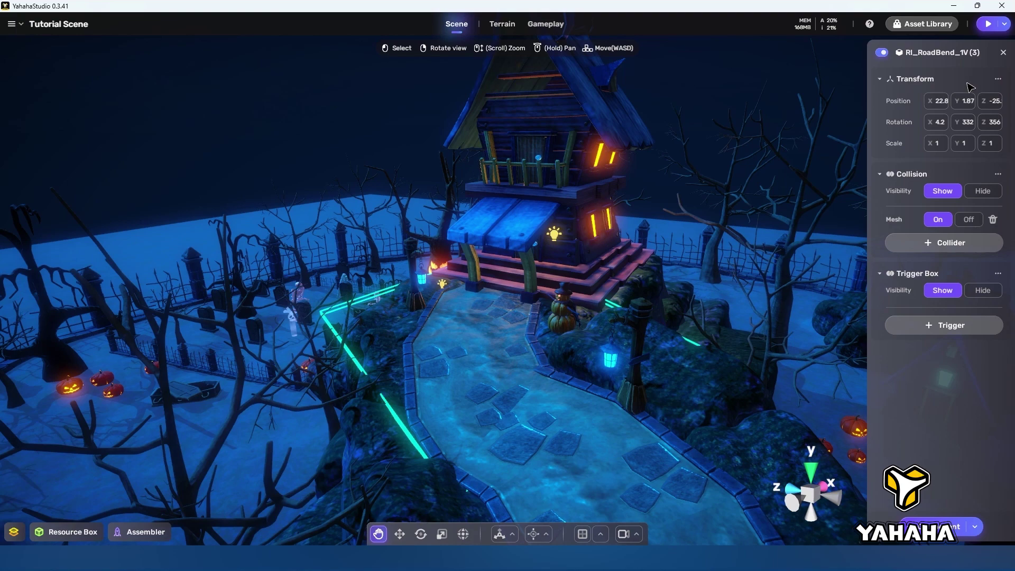
{"action": "left_click", "coordinate": [926, 526]}
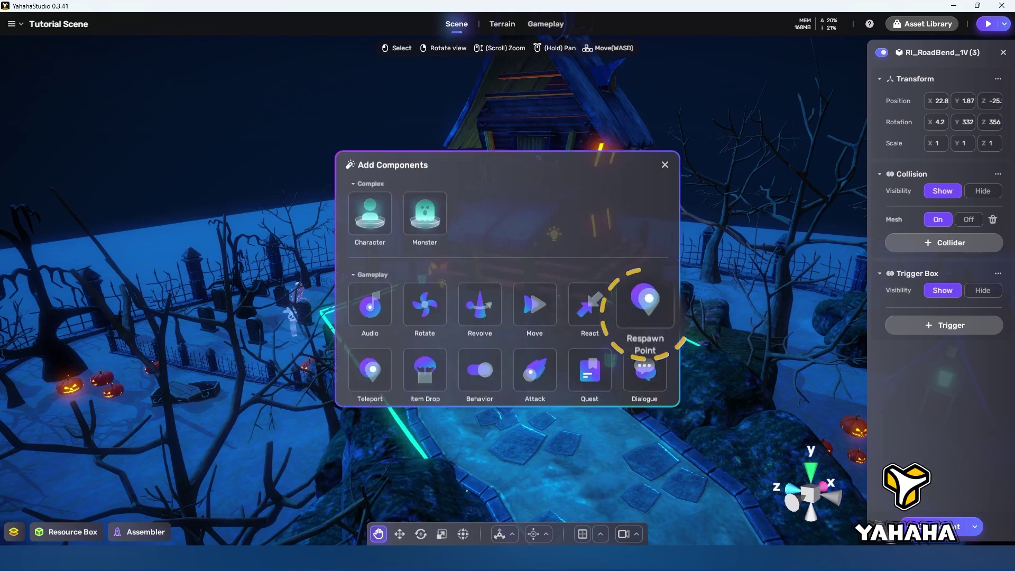
{"action": "left_click", "coordinate": [646, 303]}
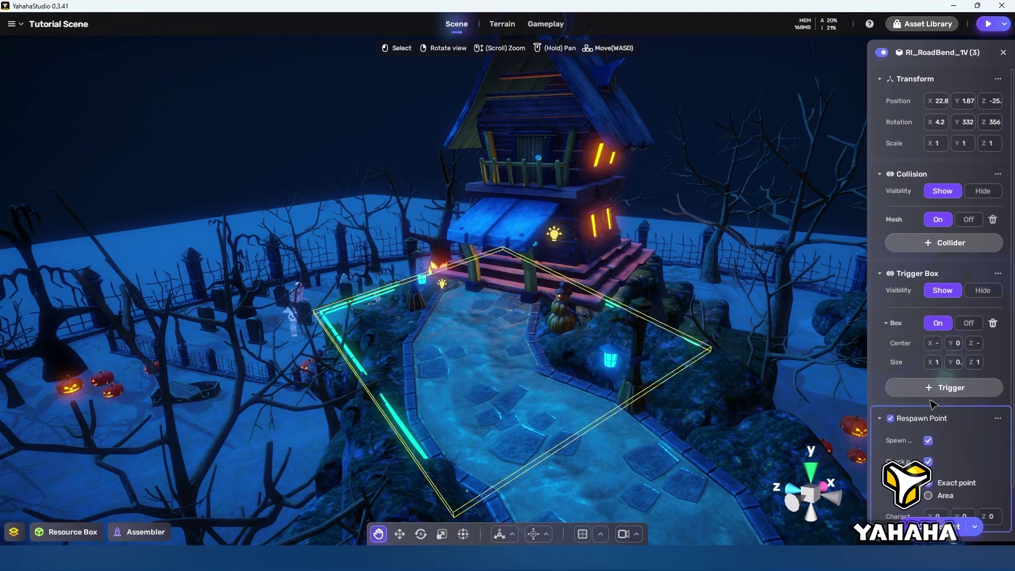
Extend the road bend's trigger box upward above the path and set the Respawn Point's character Y value to -120
{"action": "left_click_drag", "start_coordinate": [950, 319], "coordinate": [985, 328]}
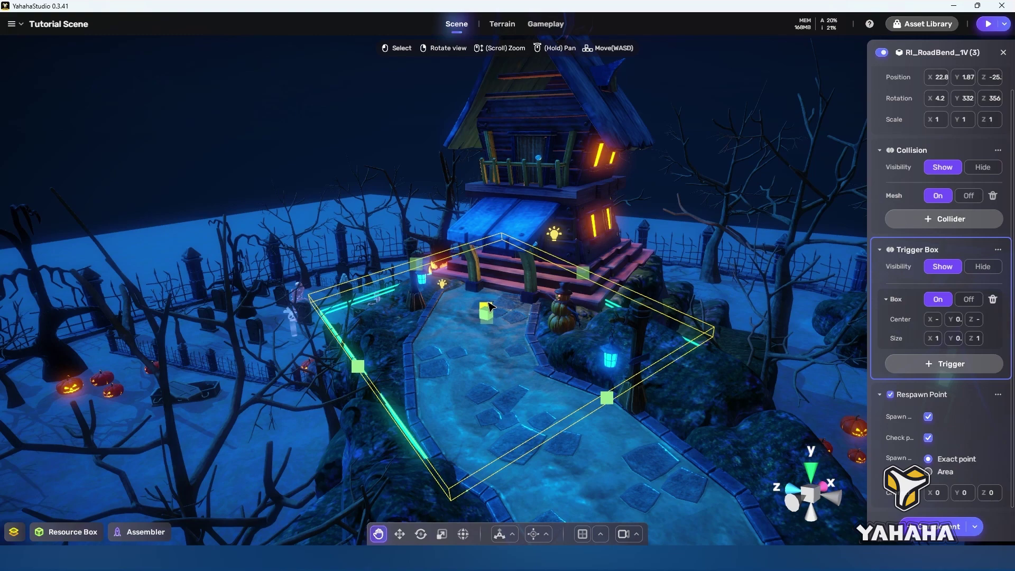
{"action": "right_click_drag", "start_coordinate": [490, 374], "coordinate": [507, 323]}
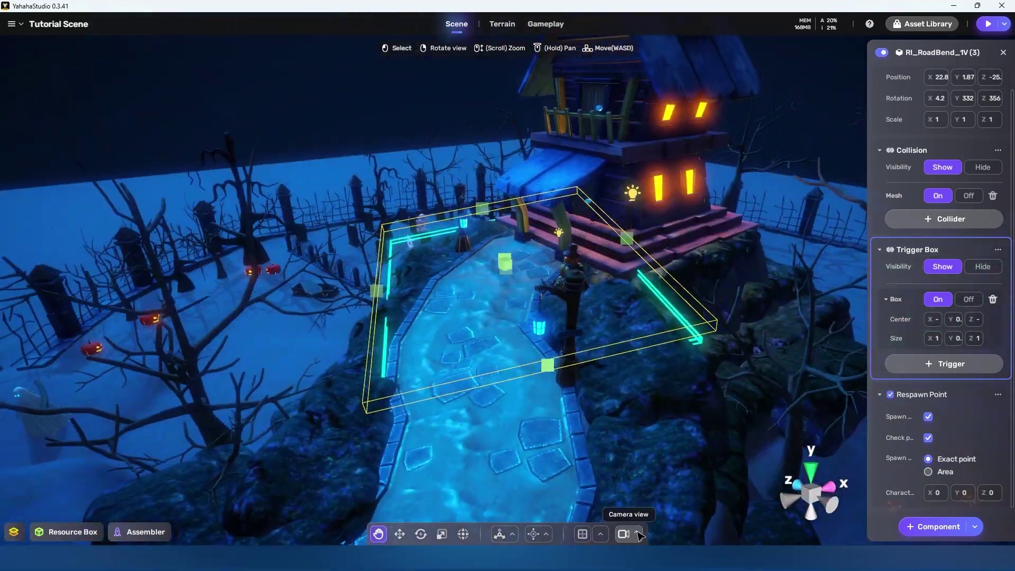
{"action": "left_click", "coordinate": [636, 534]}
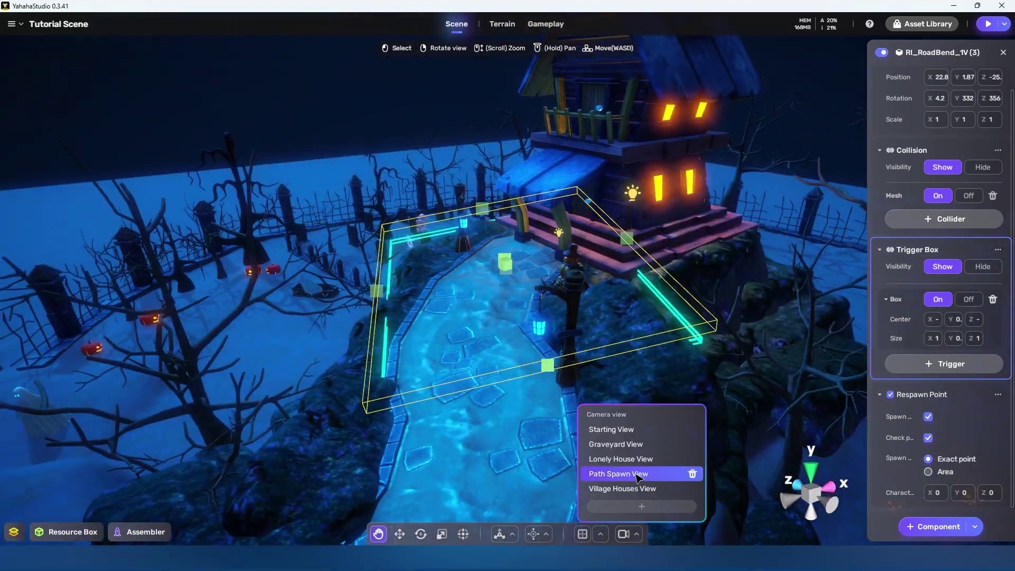
{"action": "left_click", "coordinate": [637, 473]}
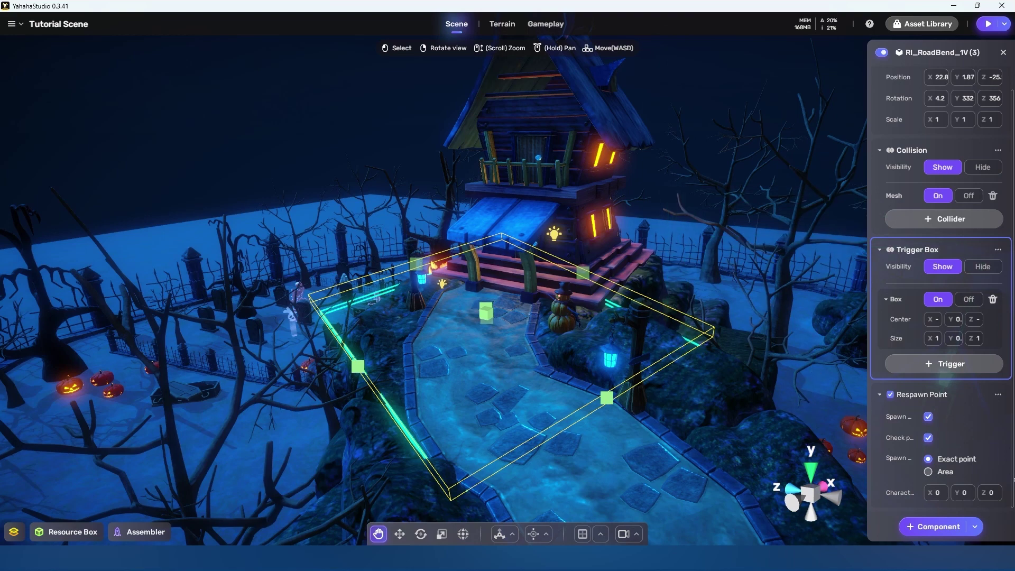
{"action": "left_click", "coordinate": [965, 494]}
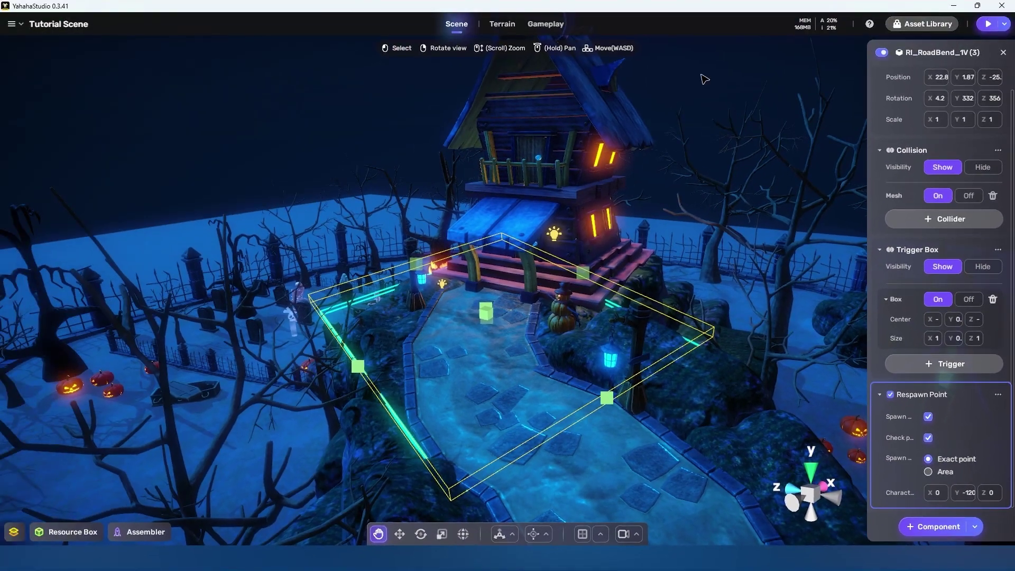
{"action": "left_click", "coordinate": [1003, 53]}
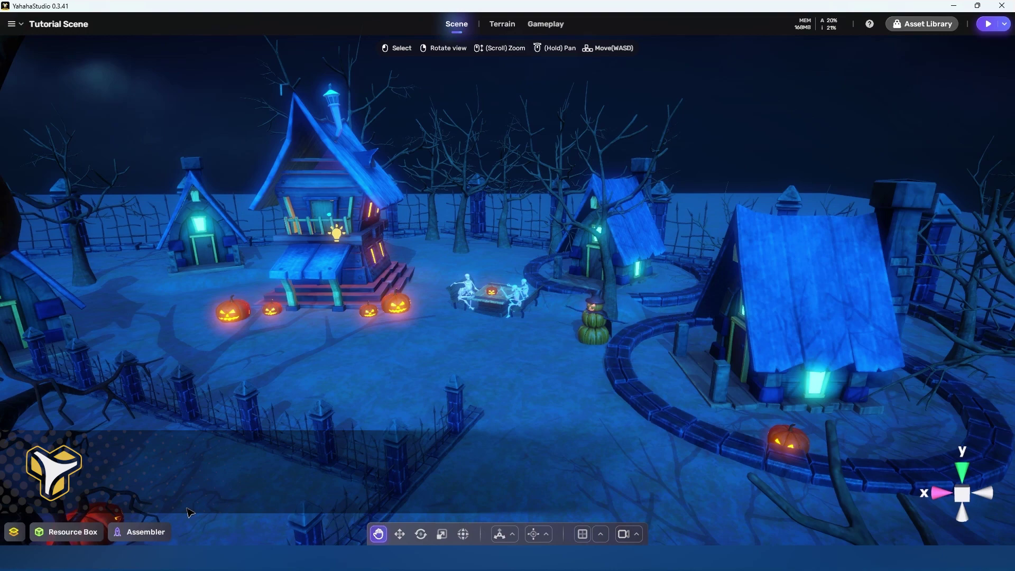
Create an empty object named Empty Spawn in the scene hierarchy
{"action": "left_click", "coordinate": [14, 532]}
{"action": "left_click", "coordinate": [151, 71]}
{"action": "left_click", "coordinate": [140, 105]}
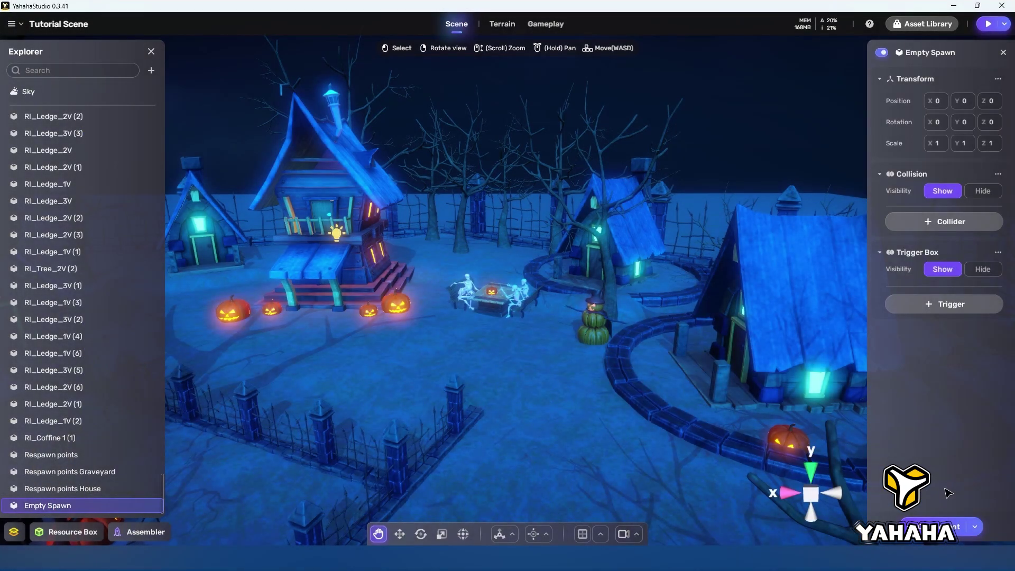
Add a Respawn Point component to Empty Spawn and enable both its spawn point and check point options
{"action": "left_click", "coordinate": [936, 527]}
{"action": "left_click", "coordinate": [585, 370]}
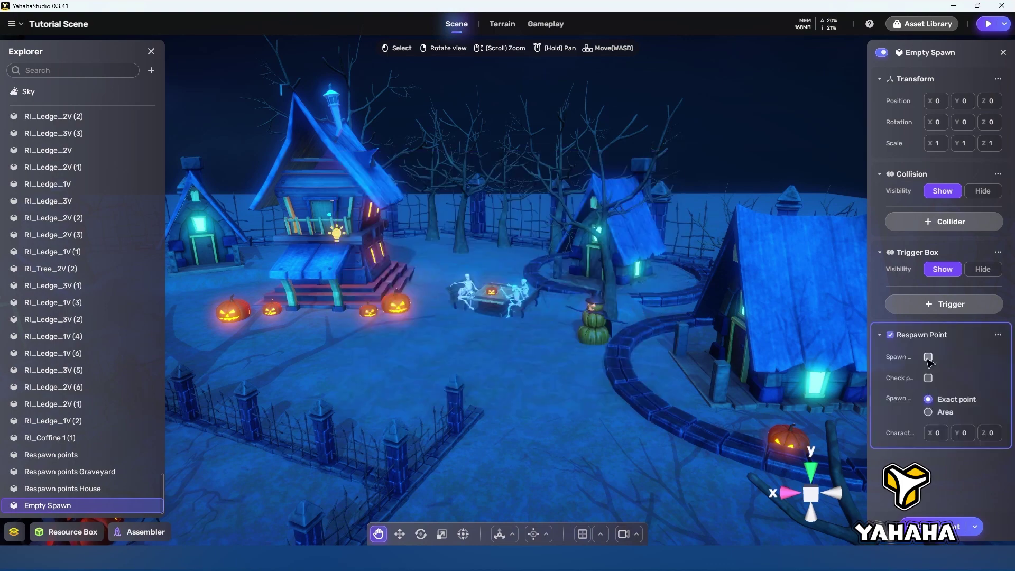
{"action": "left_click", "coordinate": [928, 358]}
{"action": "left_click", "coordinate": [928, 378]}
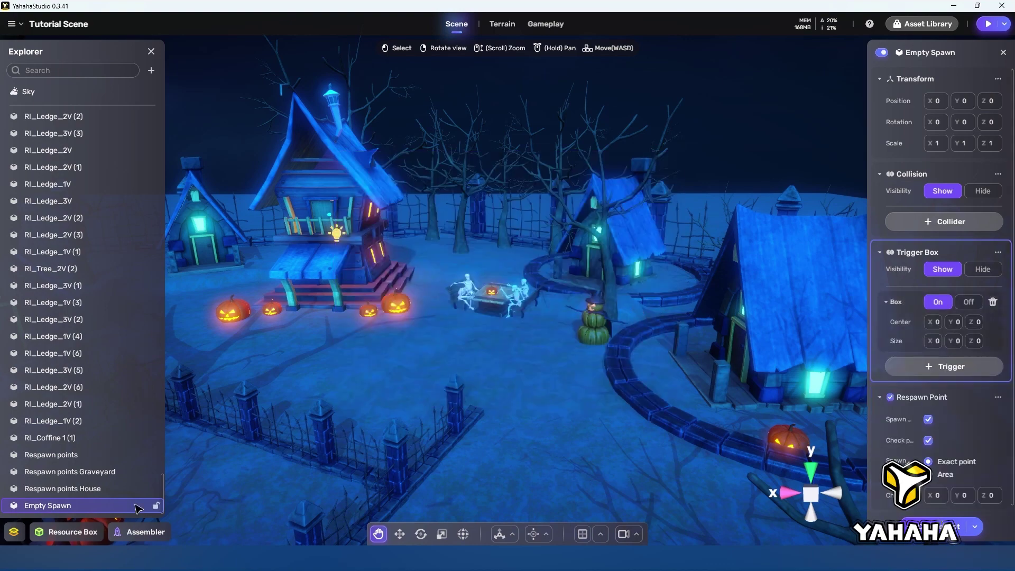
Position Empty Spawn at X 65.09, Y 277 and Z about 83 in the open ground of the village
{"action": "left_click", "coordinate": [938, 101]}
{"action": "type", "text": "65"}
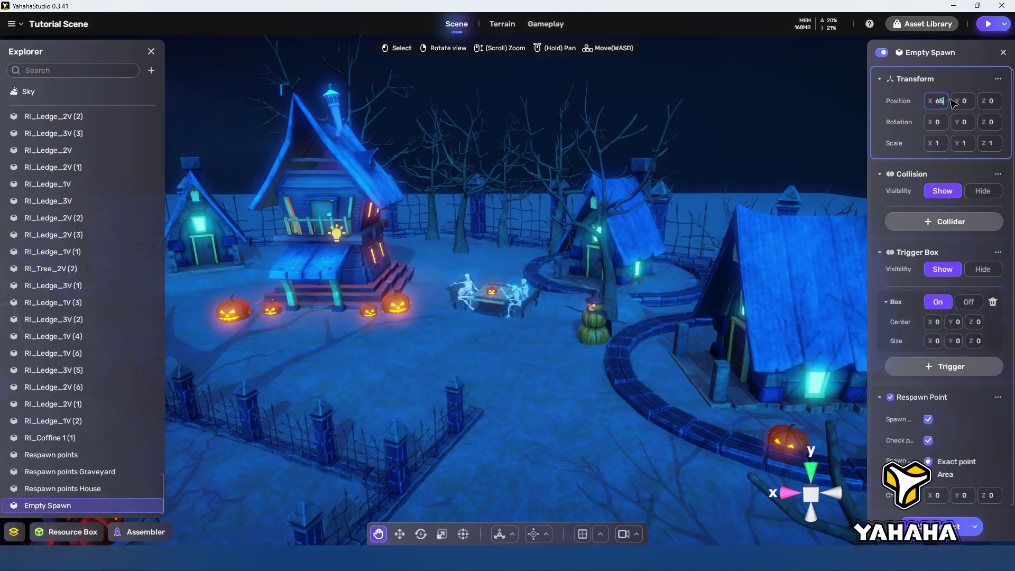
{"action": "type", "text": ".09"}
{"action": "left_click", "coordinate": [965, 103]}
{"action": "type", "text": "277"}
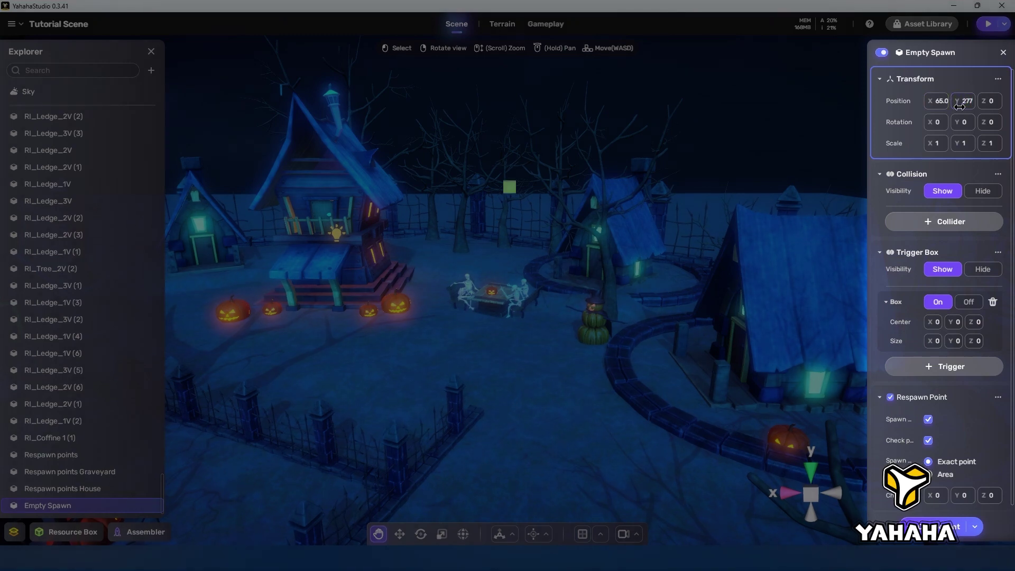
{"action": "left_click", "coordinate": [990, 105]}
{"action": "type", "text": "83."}
{"action": "key", "text": "Return"}
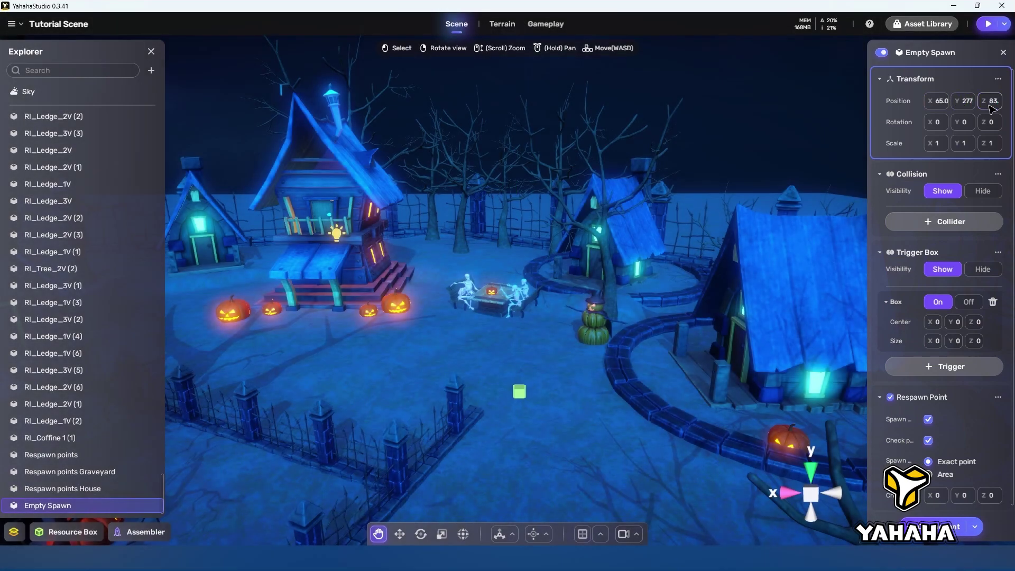
Enlarge Empty Spawn's trigger box to about 10 along X and Z, and set its spawn type to Area
{"action": "mouse_move", "coordinate": [932, 341]}
{"action": "left_mouse_down"}
{"action": "mouse_move", "coordinate": [910, 342]}
{"action": "mouse_move", "coordinate": [964, 344]}
{"action": "mouse_move", "coordinate": [942, 328]}
{"action": "mouse_move", "coordinate": [960, 322]}
{"action": "mouse_move", "coordinate": [976, 324]}
{"action": "mouse_move", "coordinate": [940, 344]}
{"action": "mouse_move", "coordinate": [975, 341]}
{"action": "left_mouse_up"}
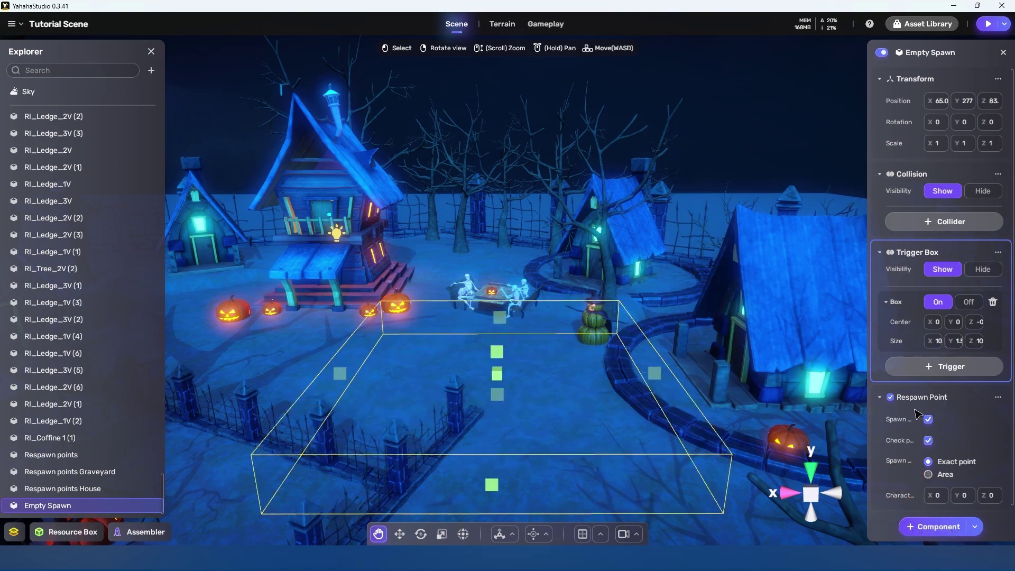
{"action": "left_click", "coordinate": [929, 474]}
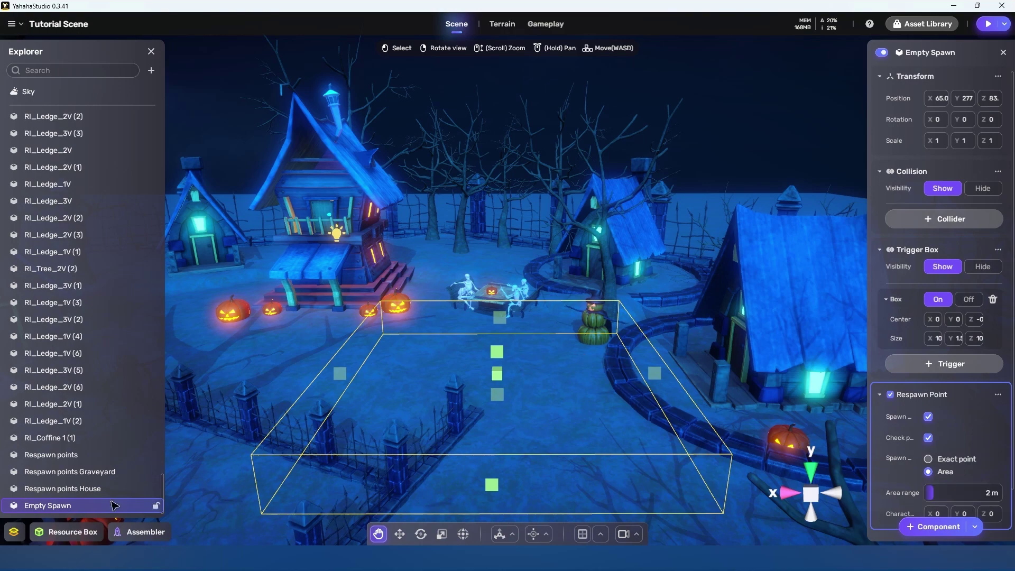
{"action": "left_click", "coordinate": [749, 152]}
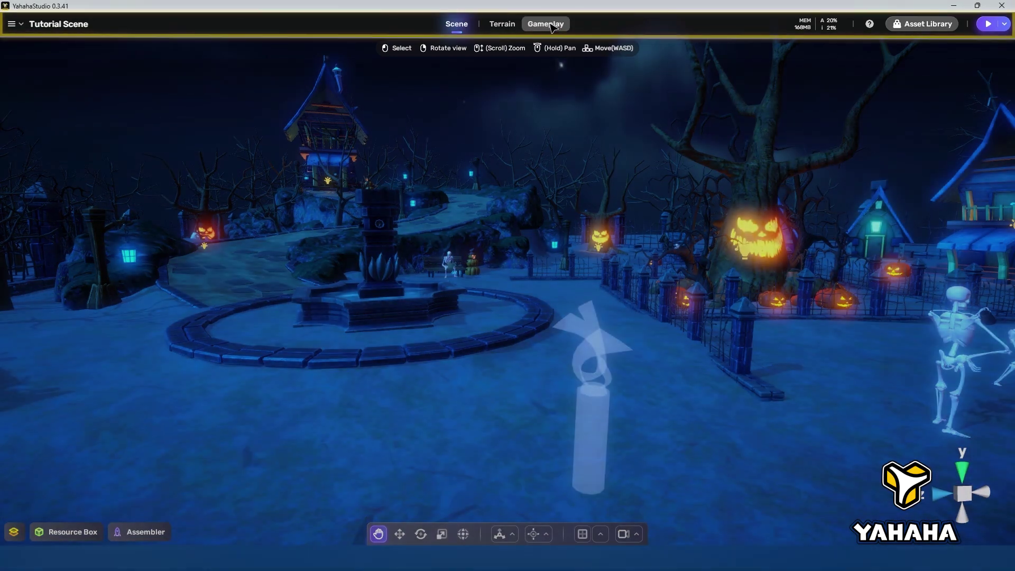
Review the respawn modes in the general gameplay settings, keeping Random selected
{"action": "left_click", "coordinate": [549, 25]}
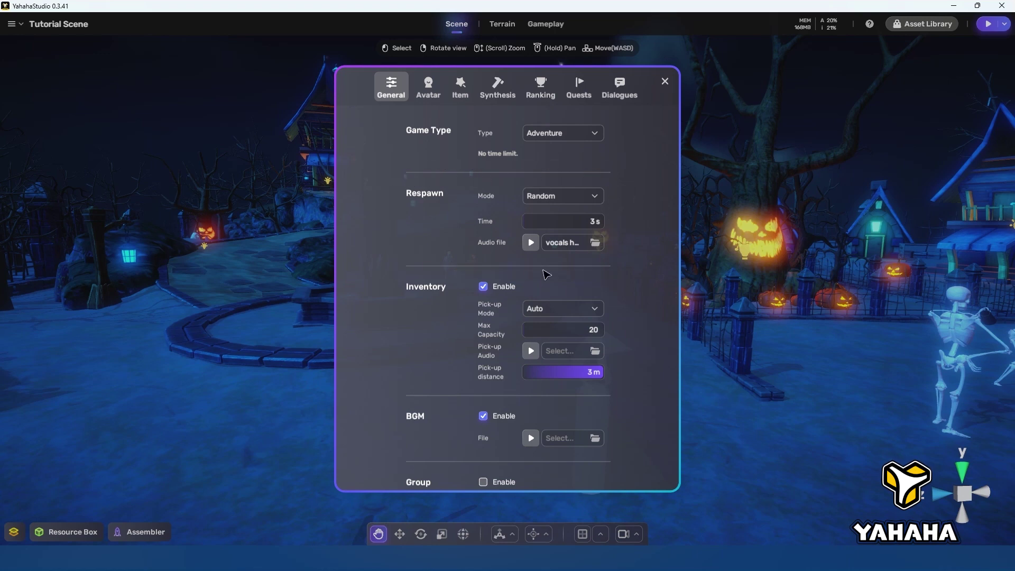
{"action": "left_click", "coordinate": [595, 196]}
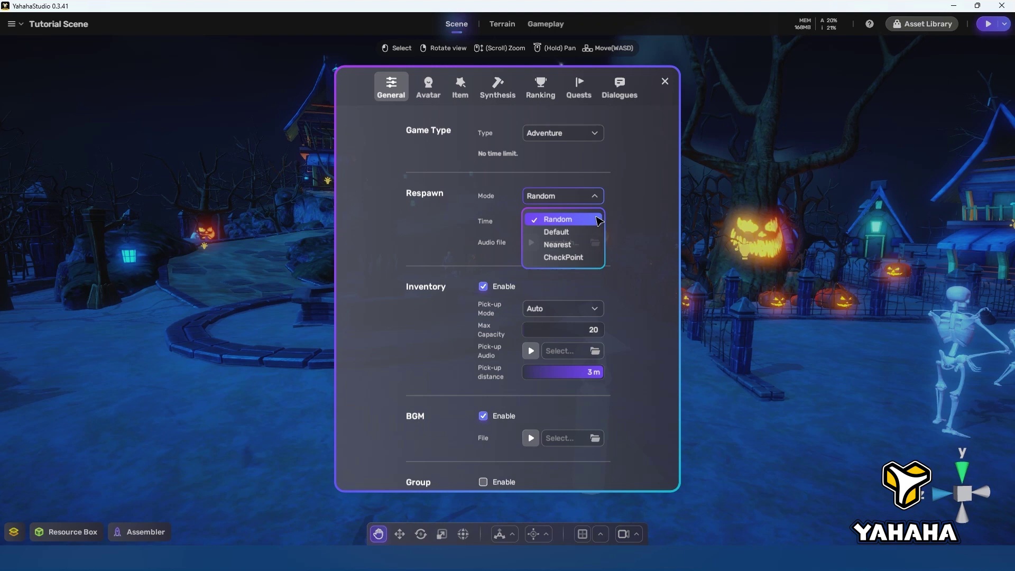
{"action": "left_click", "coordinate": [598, 220]}
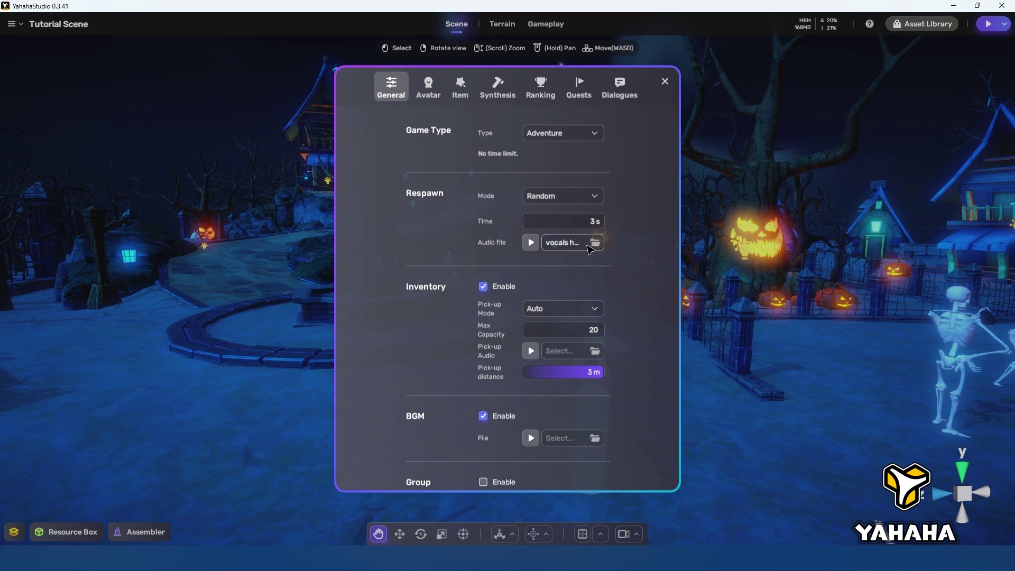
Browse the audio library for the respawn audio file
{"action": "left_click", "coordinate": [596, 243]}
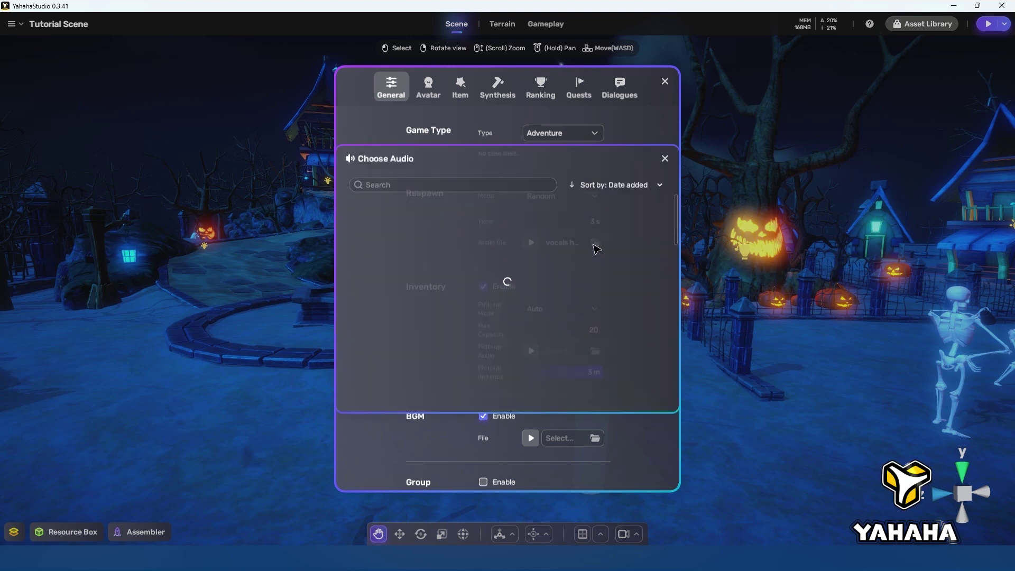
{"action": "scroll", "coordinate": [551, 296], "scroll_direction": "down", "scroll_amount": 10}
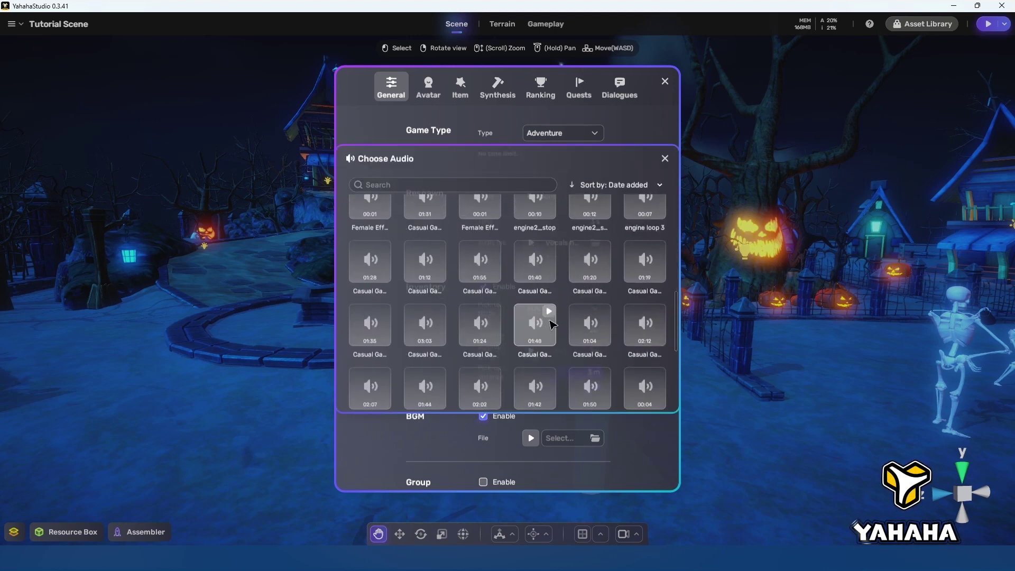
{"action": "scroll", "coordinate": [548, 333], "scroll_direction": "down", "scroll_amount": 2}
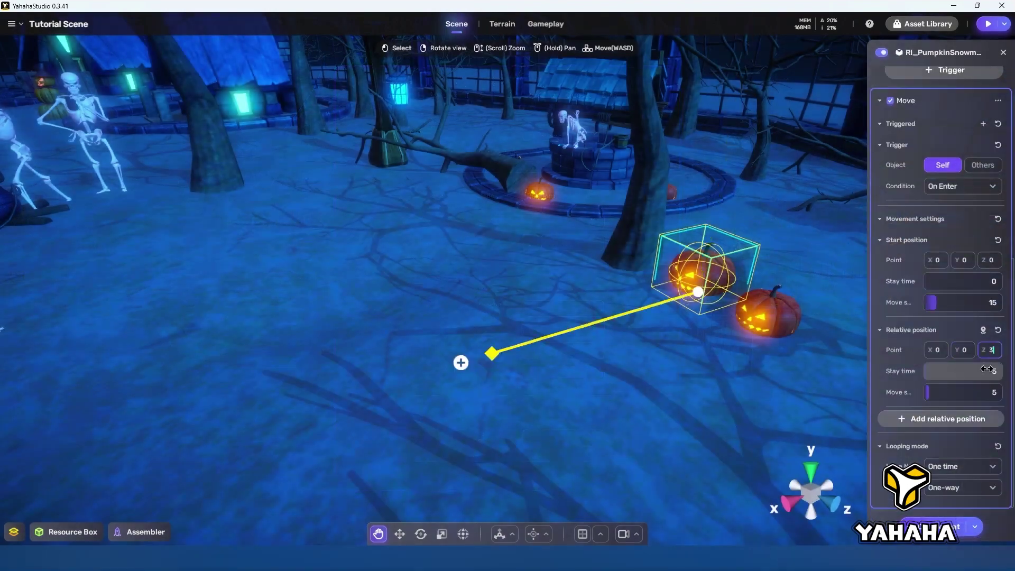
Move the pumpkin head RI_PumpkinSnowman_Head_3V (52) beside the open coffin along its Z axis, away from the graveyard fence
{"action": "scroll", "coordinate": [931, 247], "scroll_direction": "up", "scroll_amount": 5}
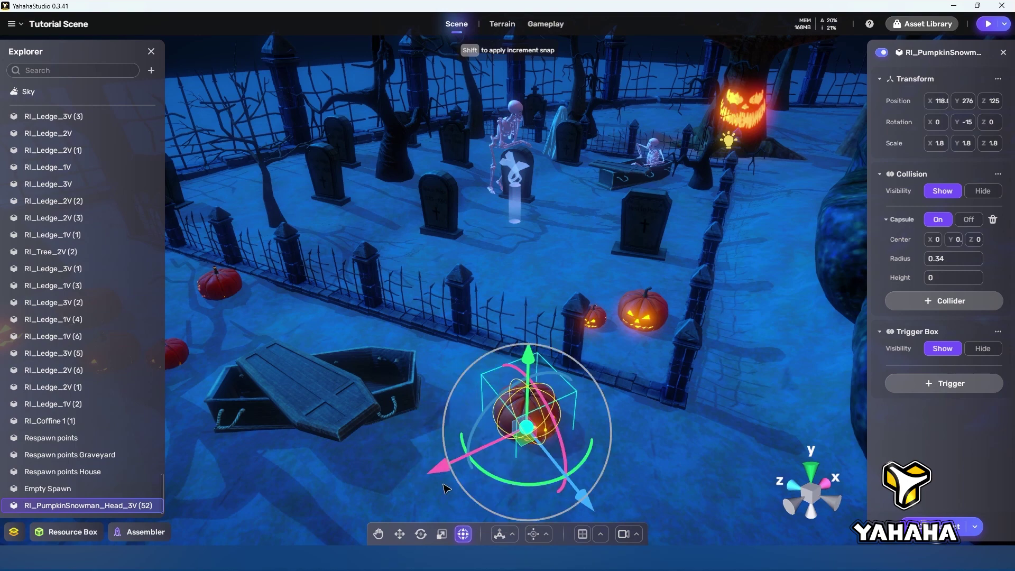
{"action": "left_click_drag", "start_coordinate": [569, 485], "coordinate": [584, 521]}
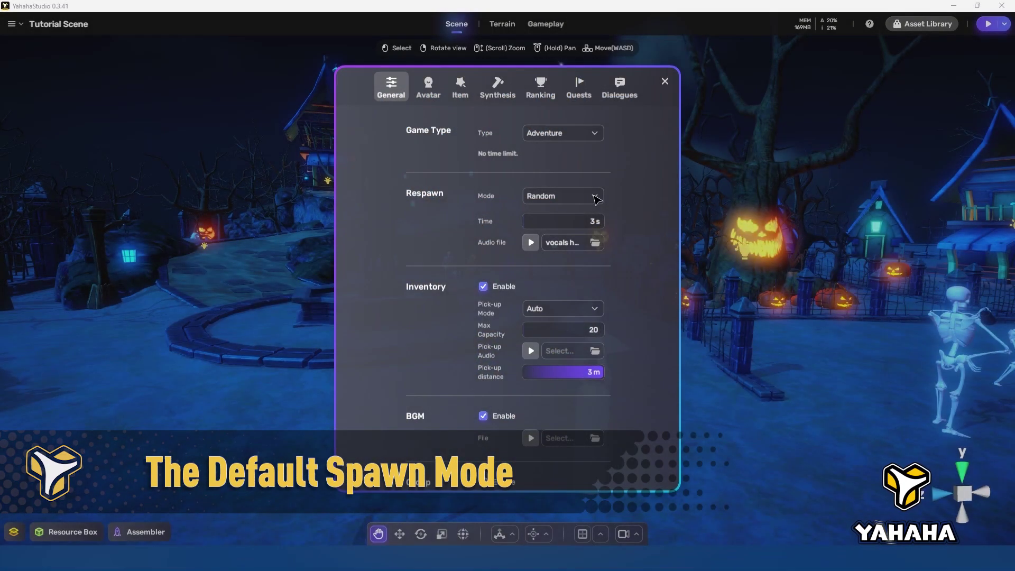
Set the gameplay respawn mode to Default and close the settings
{"action": "left_click", "coordinate": [596, 199]}
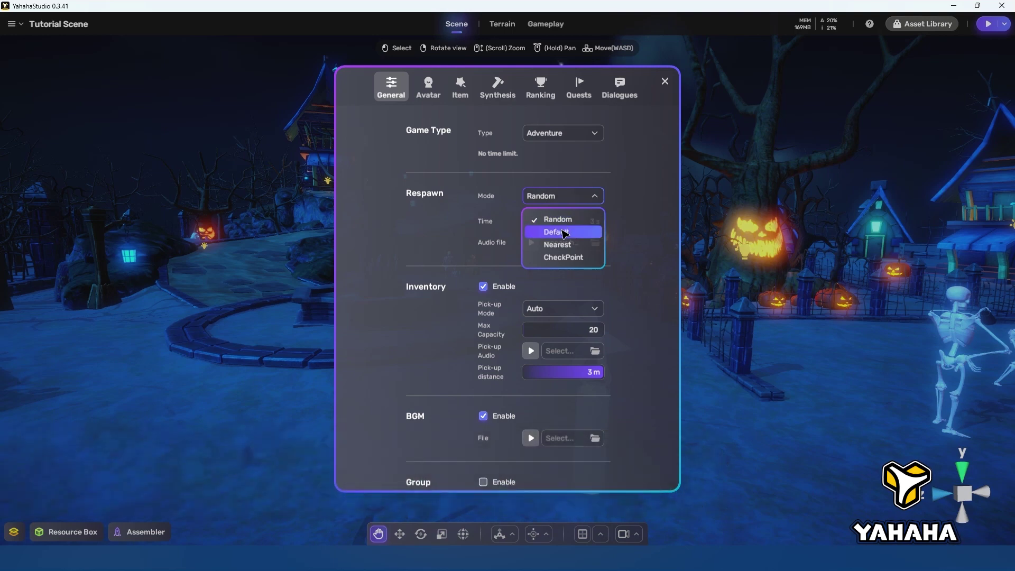
{"action": "left_click", "coordinate": [564, 233]}
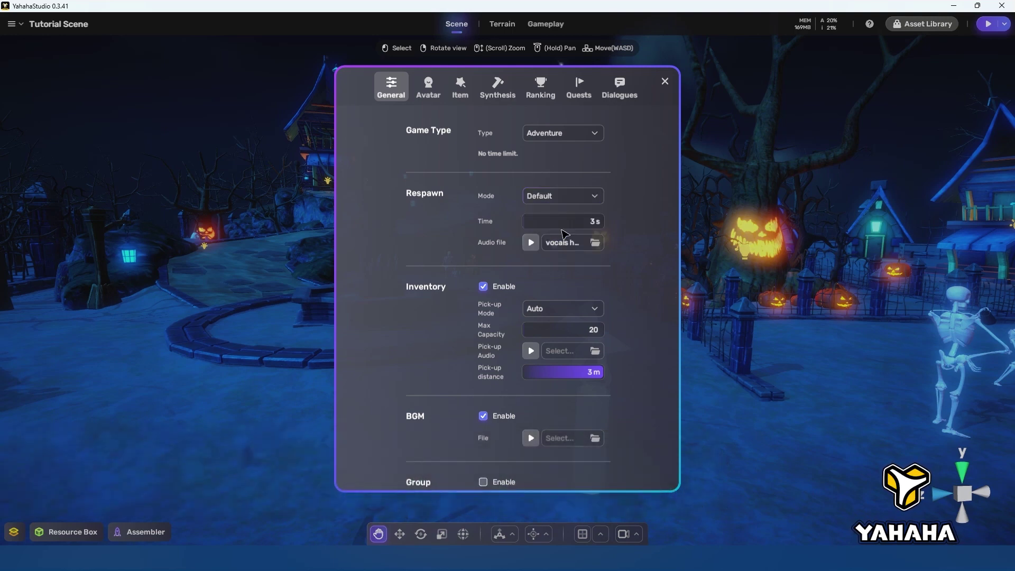
{"action": "left_click", "coordinate": [665, 82]}
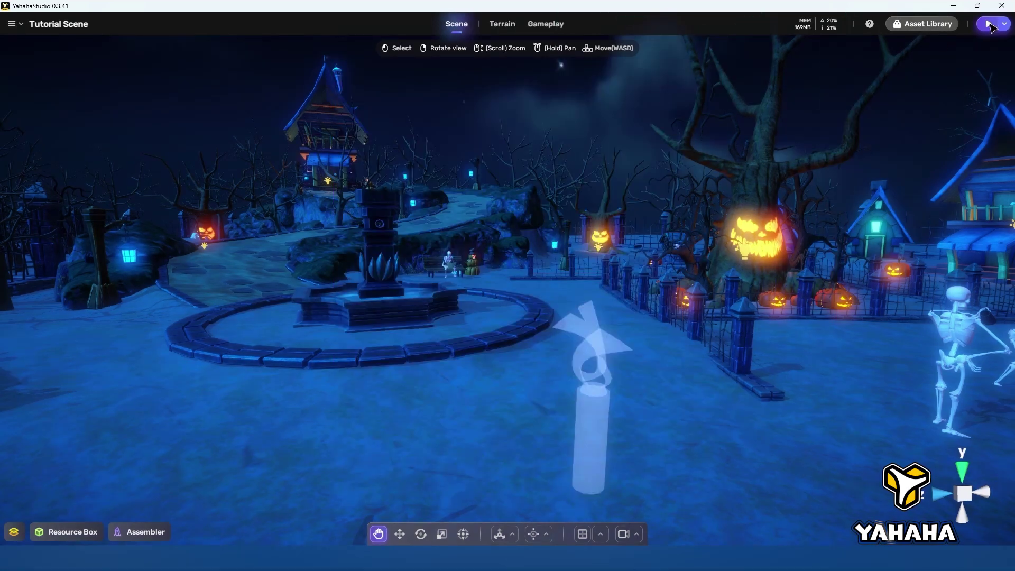
Play-test the Default respawn mode by running the avatar toward the pumpkins and coffin outside the graveyard
{"action": "left_click", "coordinate": [989, 24]}
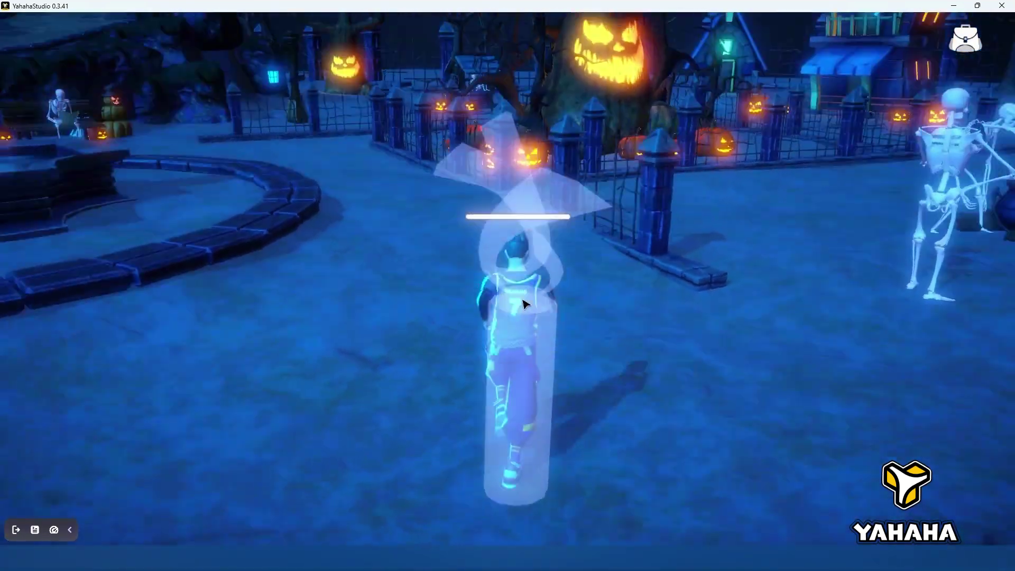
{"action": "key", "text": "w"}
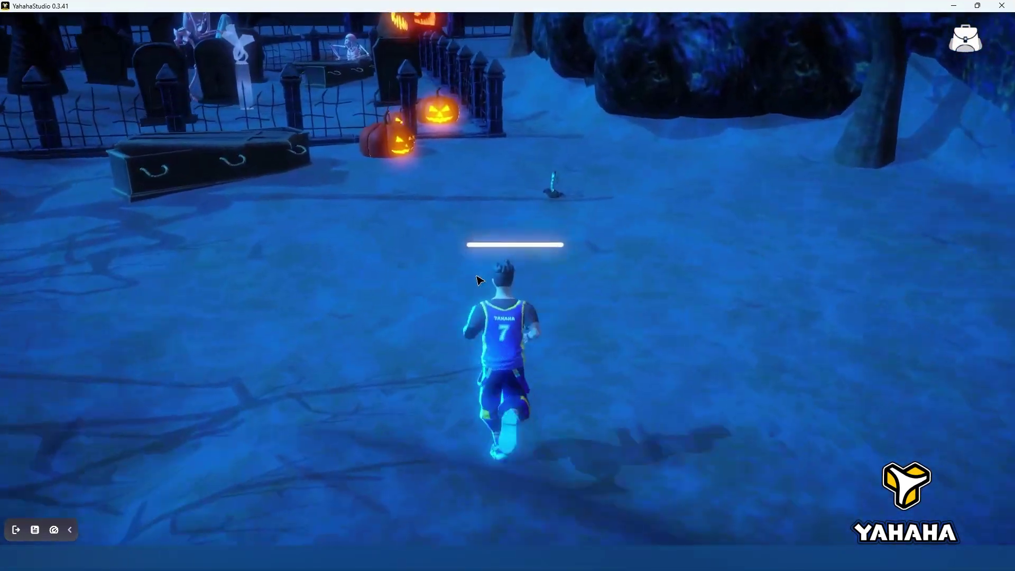
{"action": "key", "text": "w"}
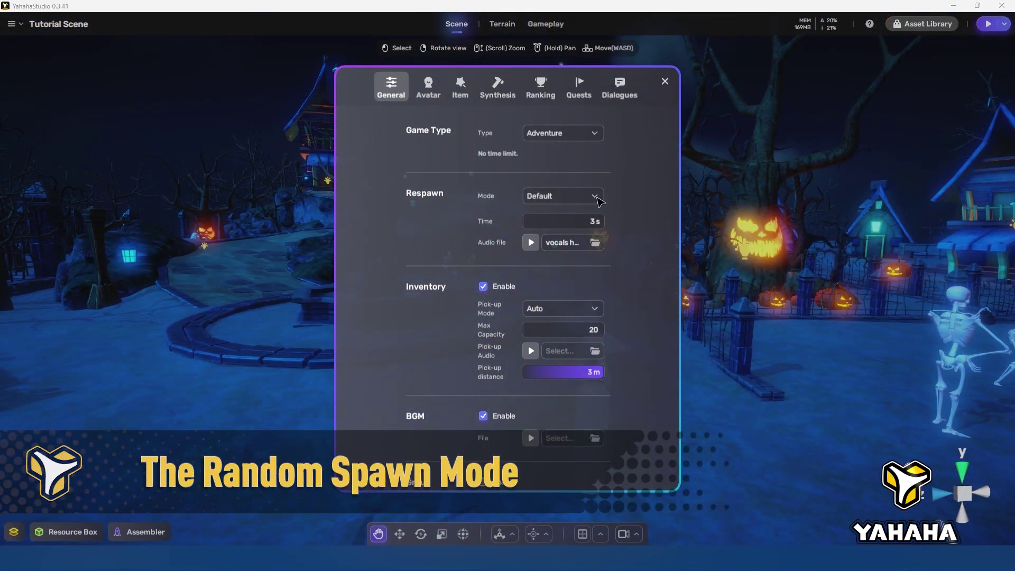
Set the gameplay respawn mode to Random and close the settings
{"action": "left_click", "coordinate": [600, 202]}
{"action": "left_click", "coordinate": [592, 219]}
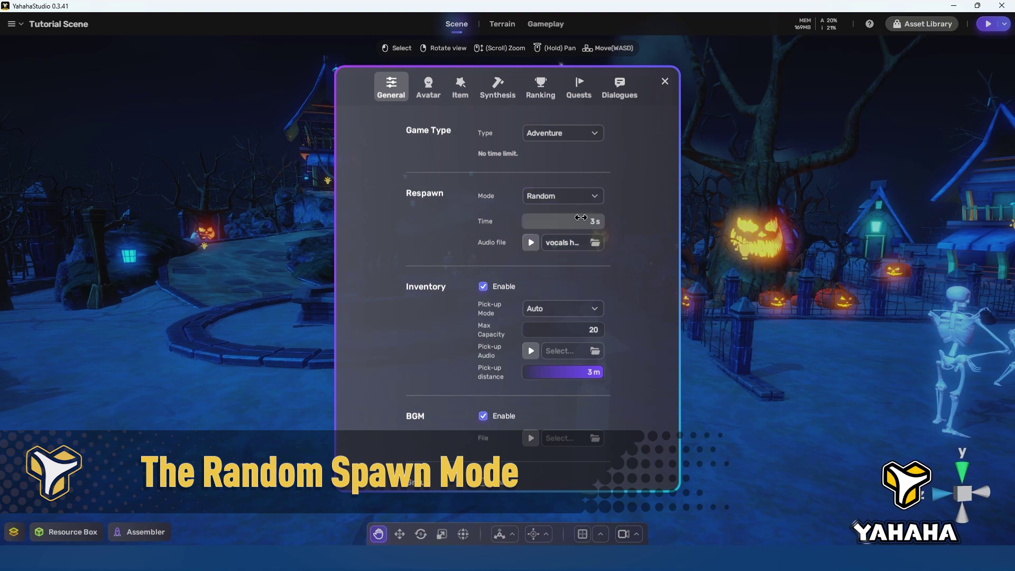
{"action": "left_click", "coordinate": [665, 83]}
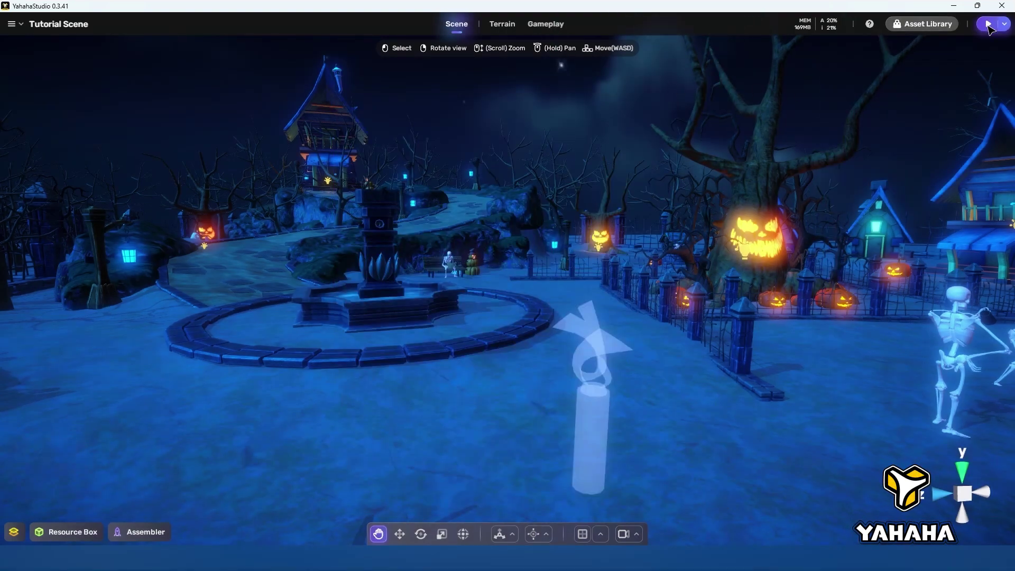
Play-test the Random respawn mode by repeatedly entering and leaving play mode to compare where the avatar spawns
{"action": "left_click", "coordinate": [989, 25]}
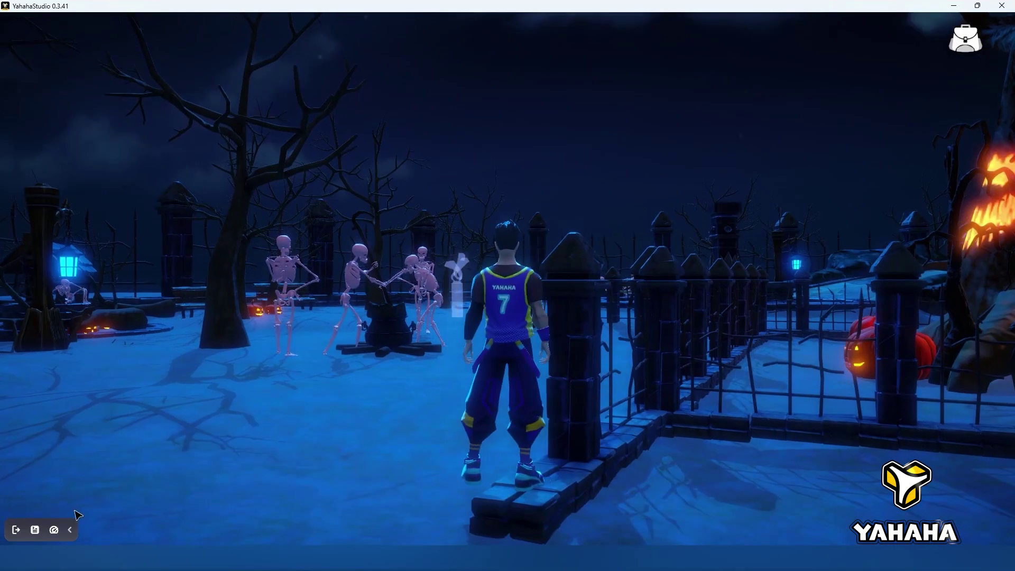
{"action": "left_click", "coordinate": [17, 530]}
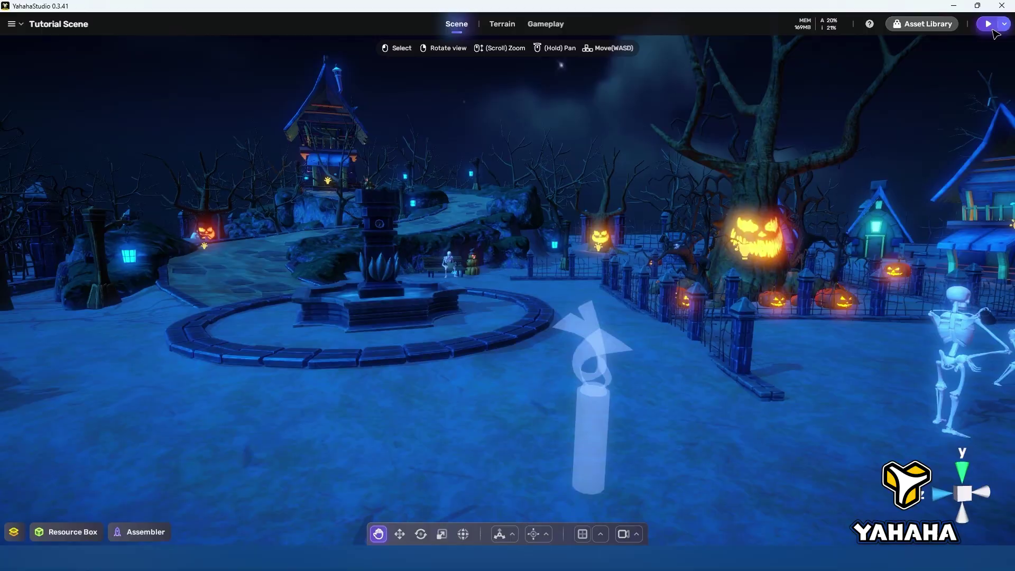
{"action": "left_click", "coordinate": [989, 26]}
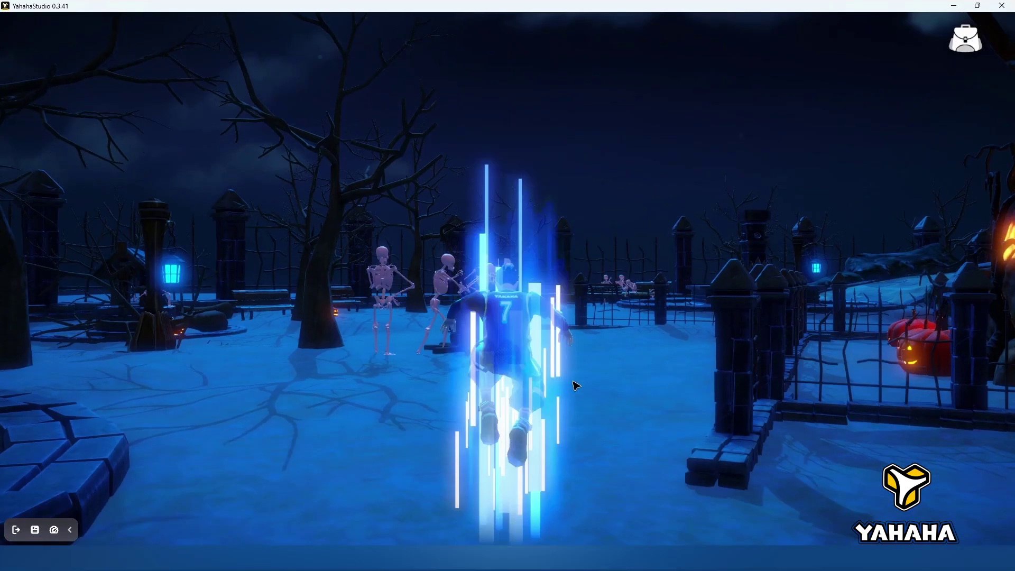
{"action": "left_click", "coordinate": [16, 530]}
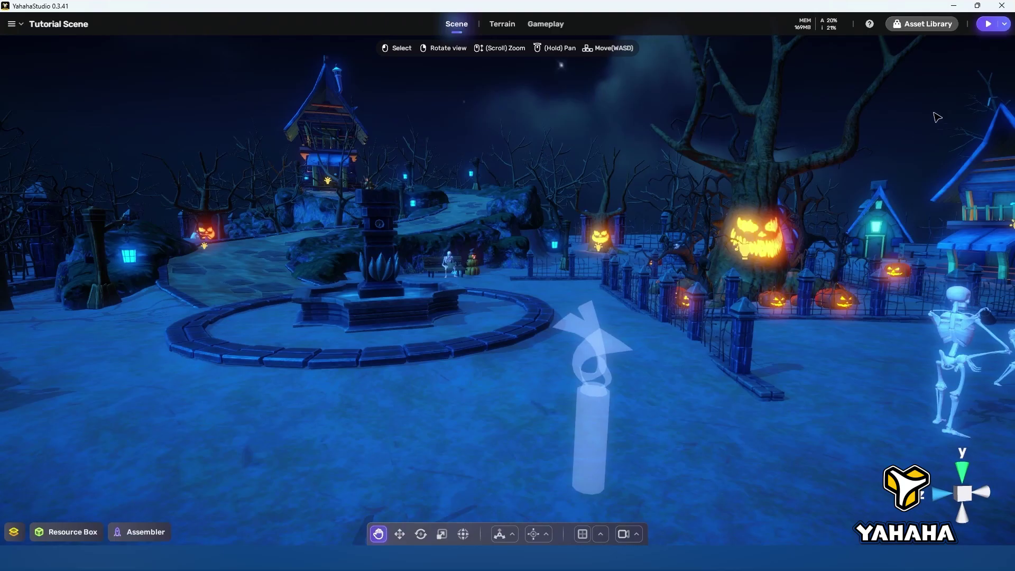
{"action": "left_click", "coordinate": [987, 26]}
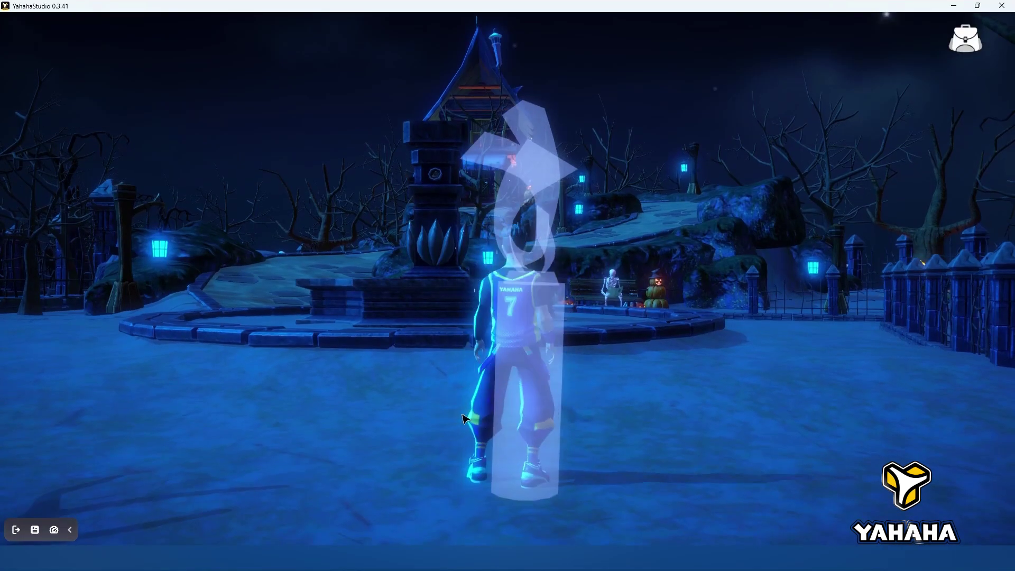
{"action": "left_click", "coordinate": [16, 530]}
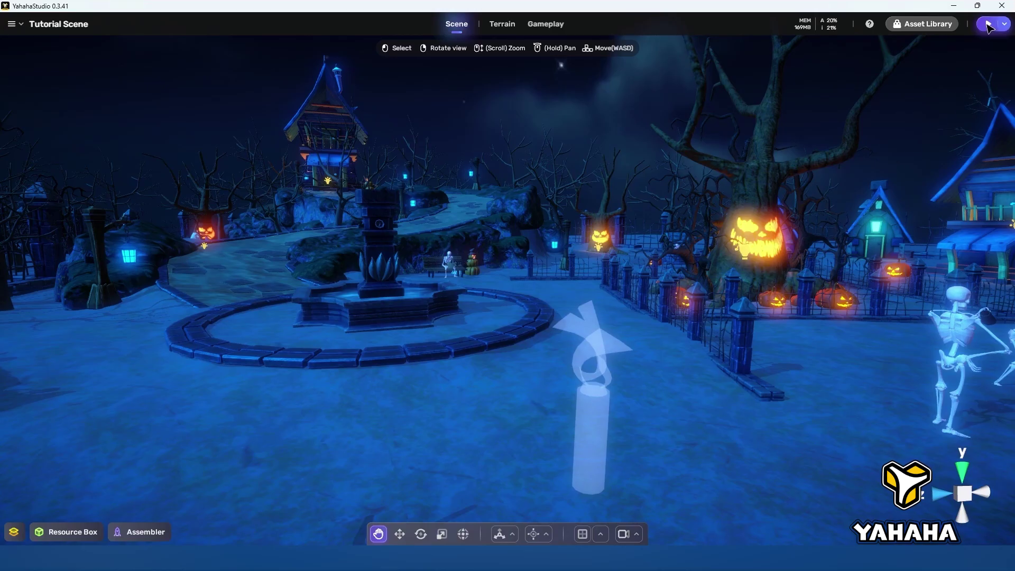
{"action": "left_click", "coordinate": [987, 26]}
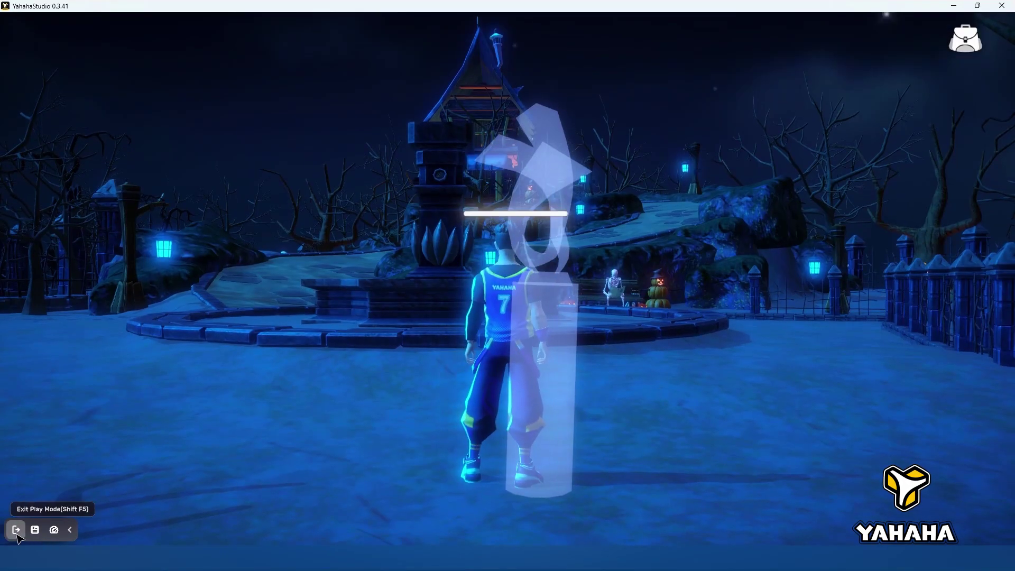
{"action": "left_click", "coordinate": [18, 535]}
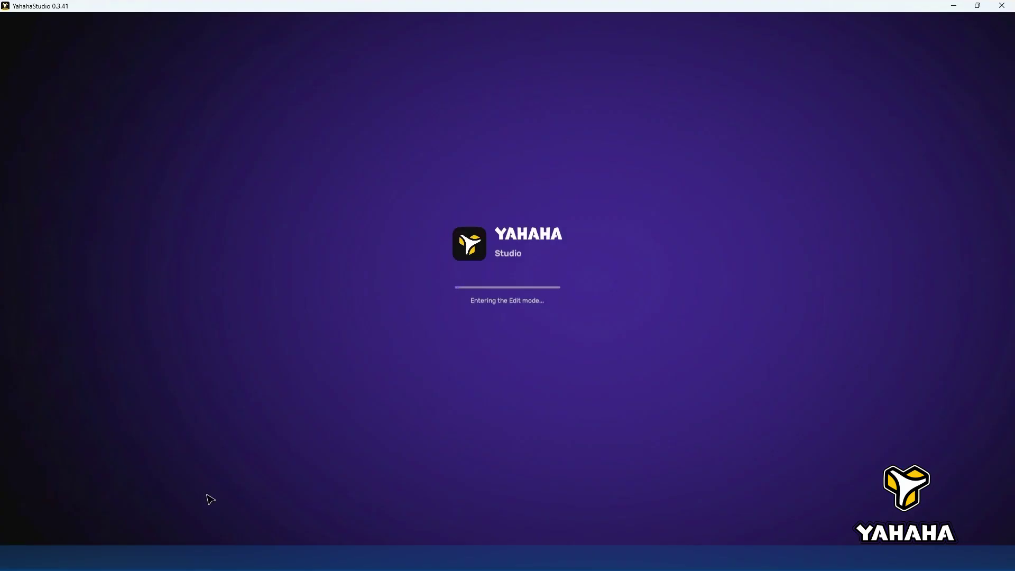
{"action": "left_click", "coordinate": [989, 25]}
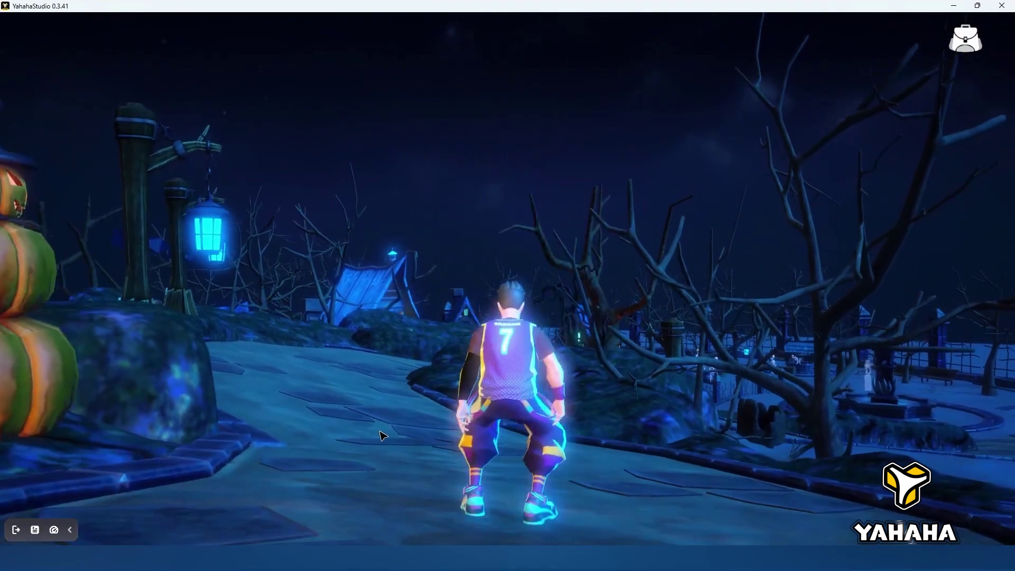
{"action": "left_click", "coordinate": [16, 530]}
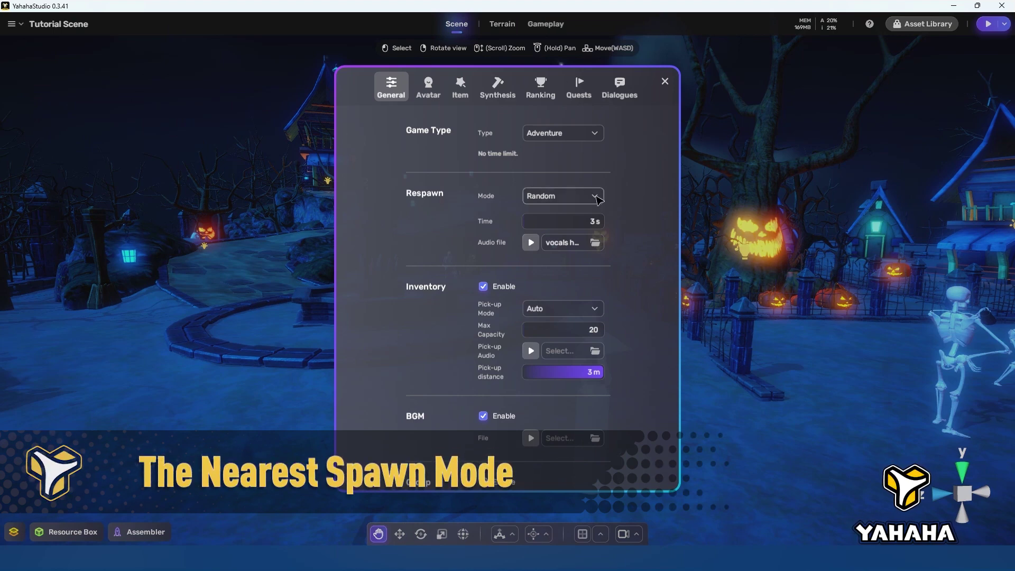
Set the gameplay respawn mode to Nearest
{"action": "left_click", "coordinate": [597, 197]}
{"action": "left_click", "coordinate": [557, 244]}
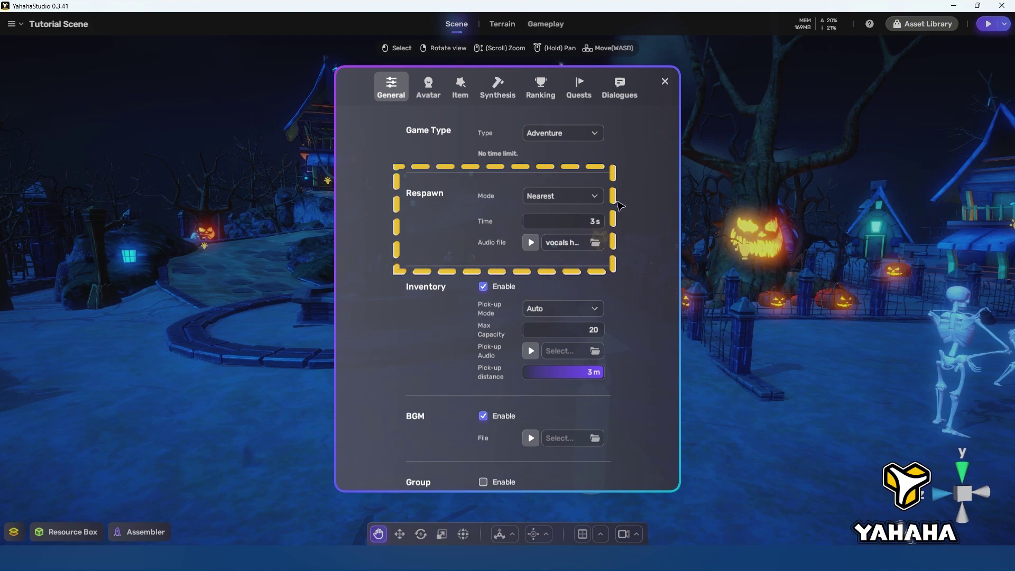
{"action": "left_click", "coordinate": [594, 222]}
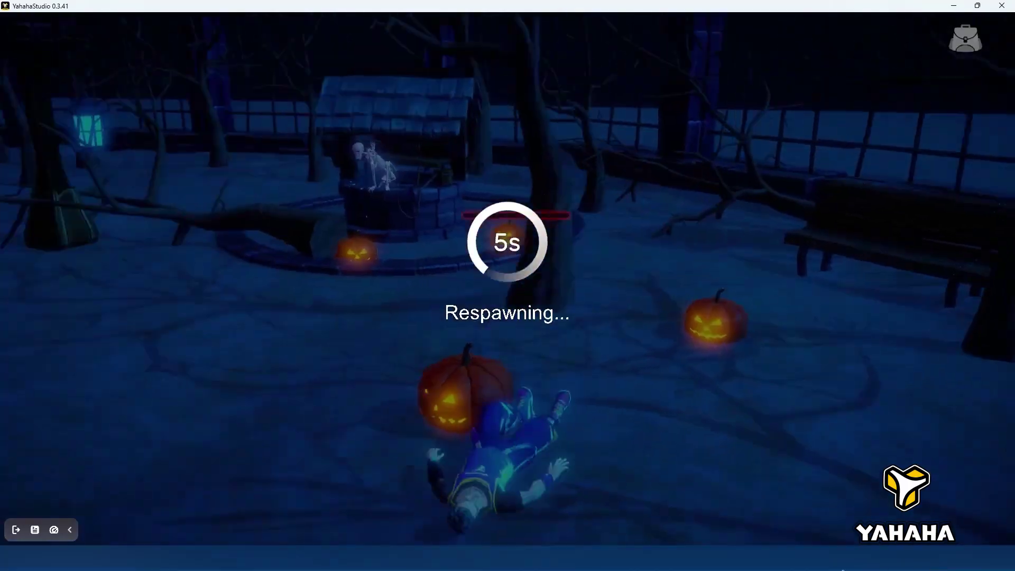
Play-test the Nearest respawn mode by running the avatar into pumpkins in different parts of the scene
{"action": "left_click_drag", "start_coordinate": [843, 570], "coordinate": [244, 569]}
{"action": "key", "text": "w"}
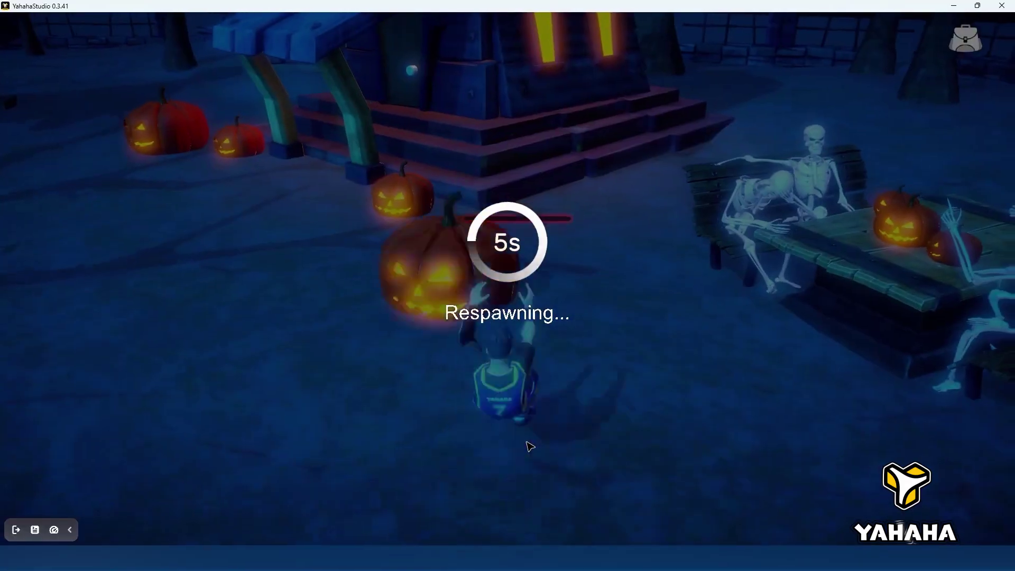
{"action": "key", "text": "w"}
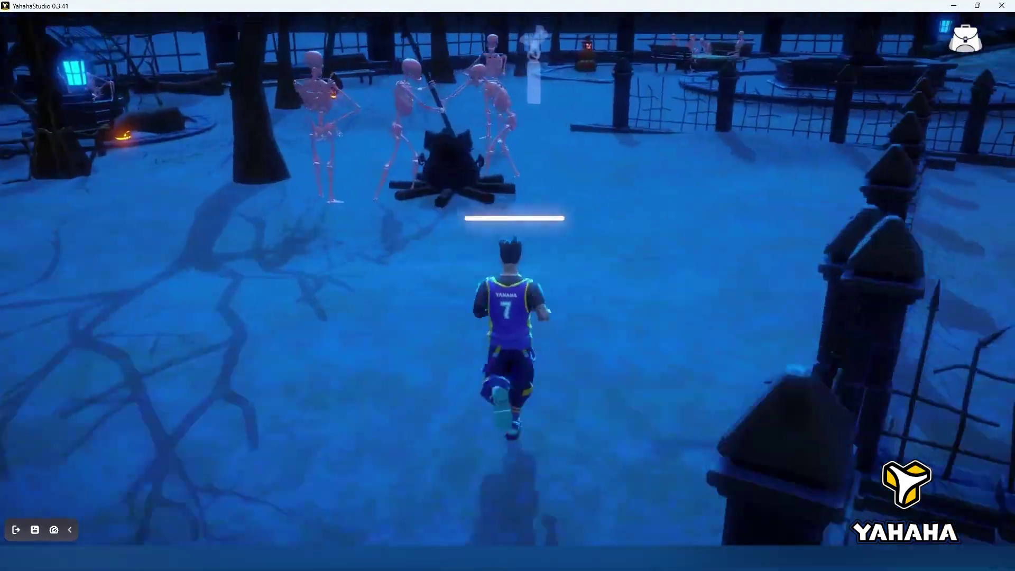
{"action": "key", "text": "w"}
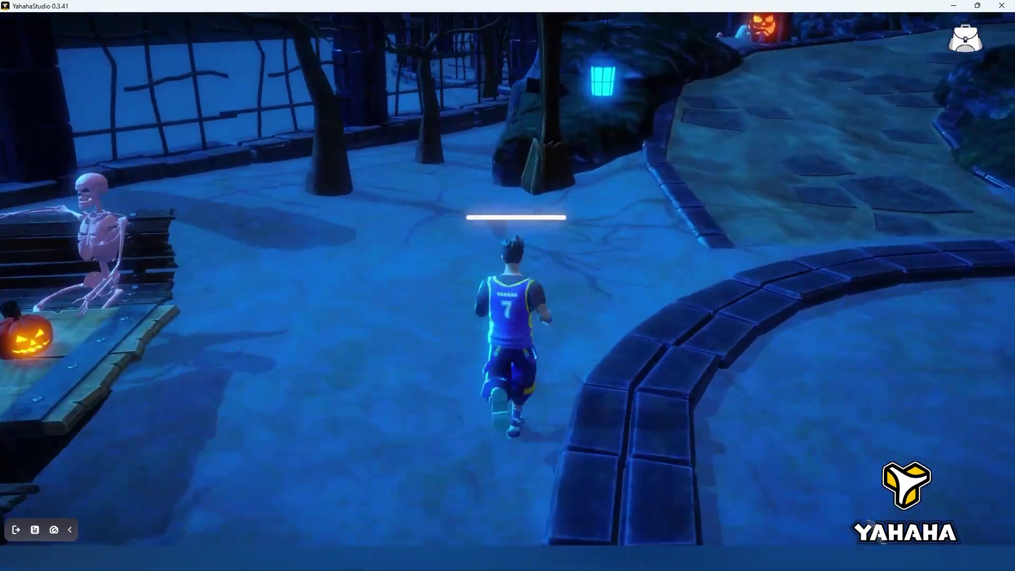
{"action": "key", "text": "w"}
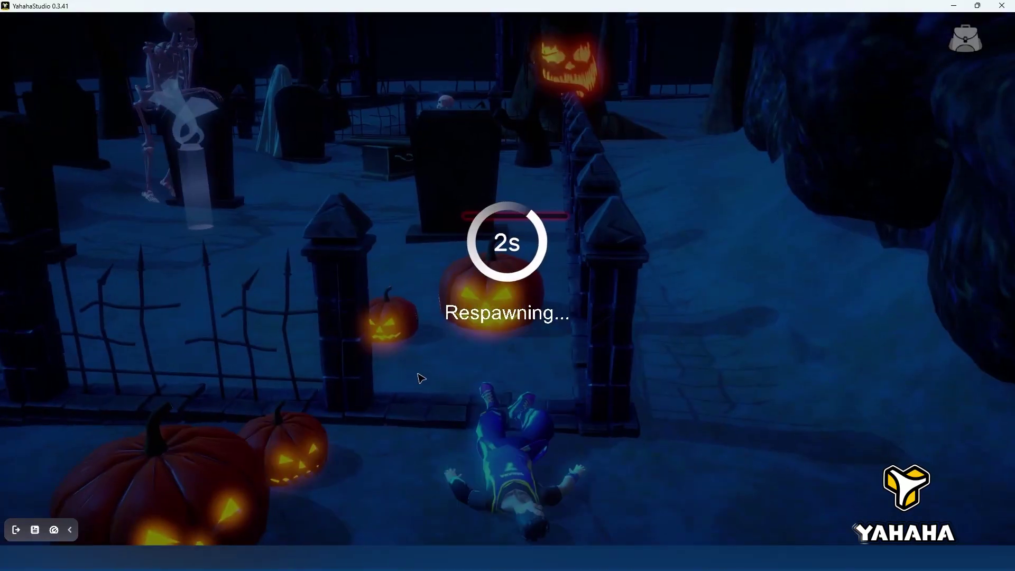
{"action": "key", "text": "w"}
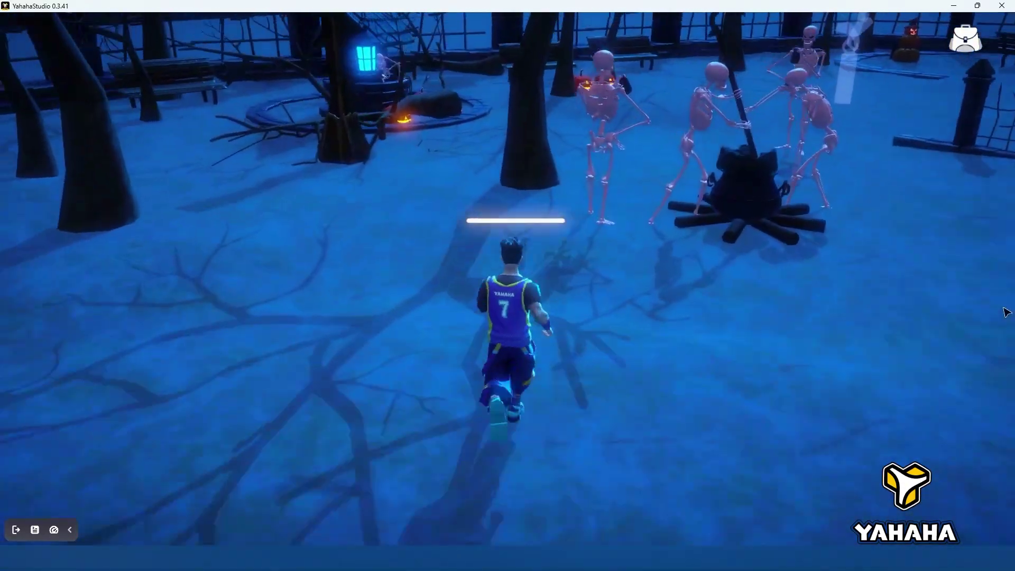
{"action": "key", "text": "w"}
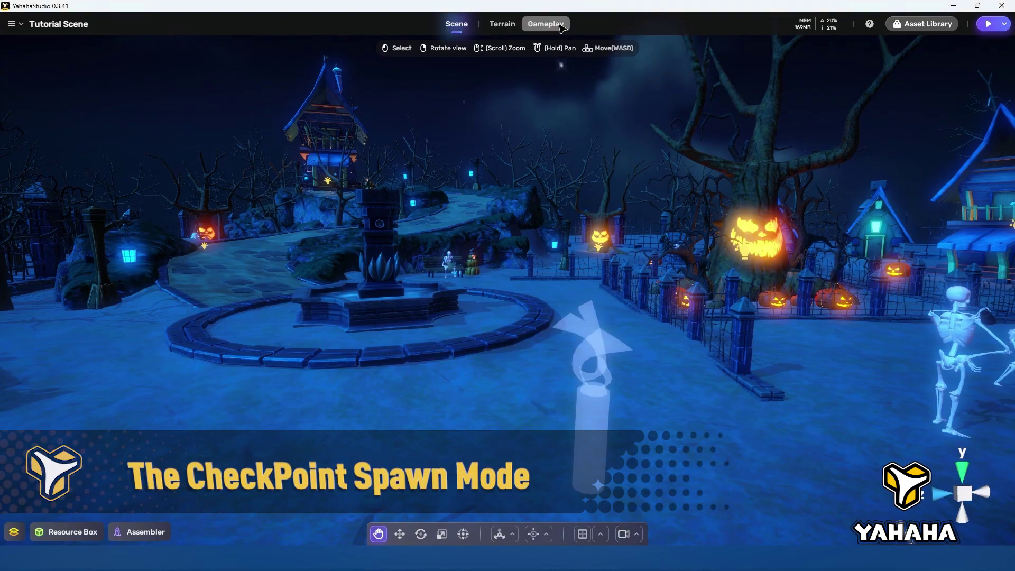
Set the gameplay respawn mode to CheckPoint and close the settings
{"action": "left_click", "coordinate": [545, 24]}
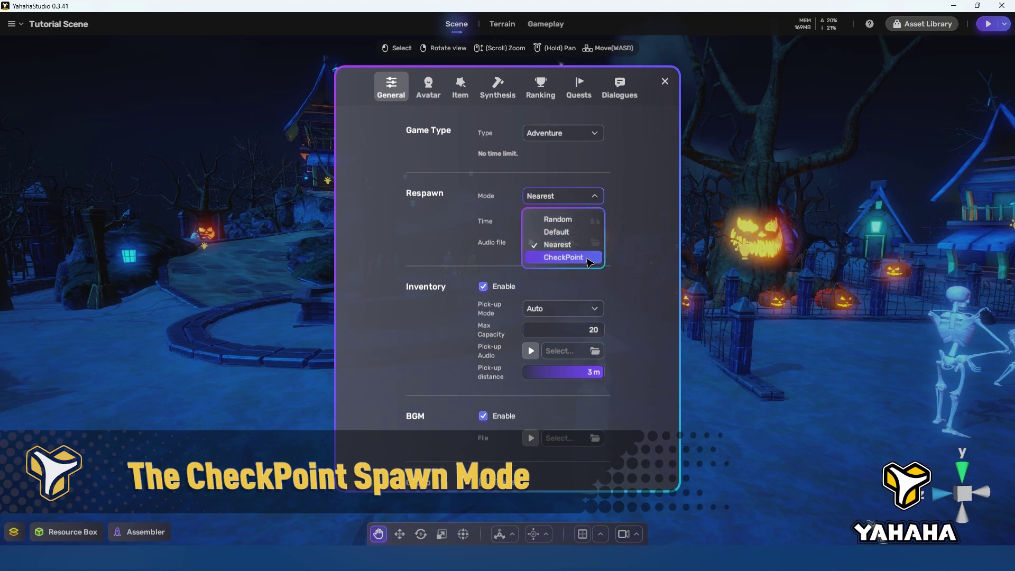
{"action": "left_click", "coordinate": [588, 259]}
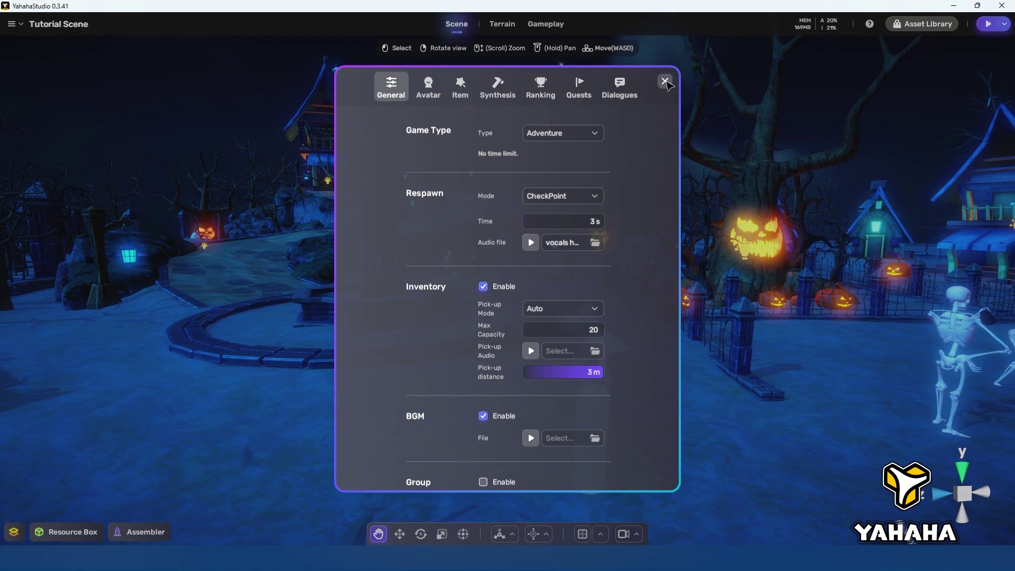
{"action": "left_click", "coordinate": [666, 81]}
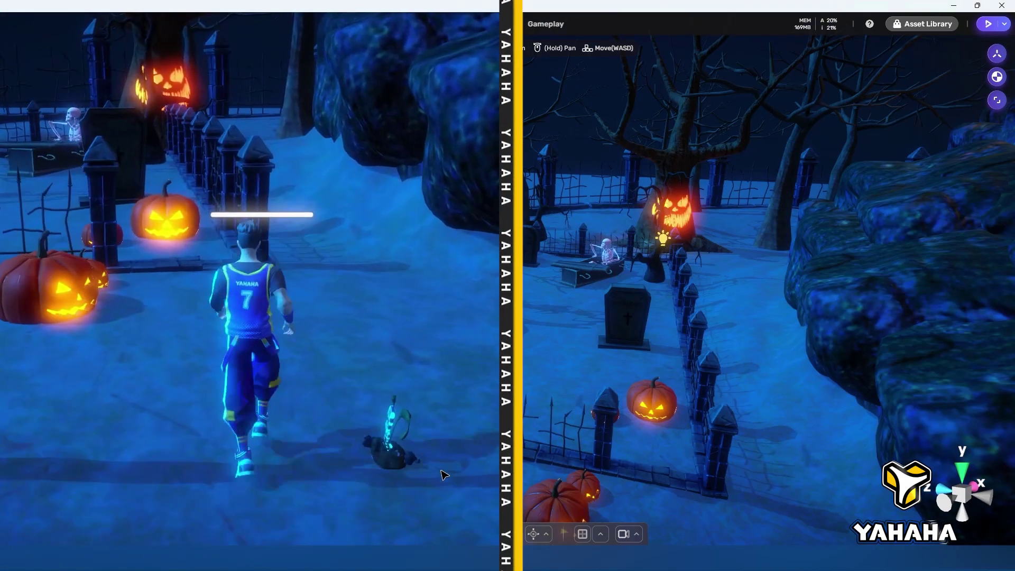
{"action": "left_click", "coordinate": [499, 302]}
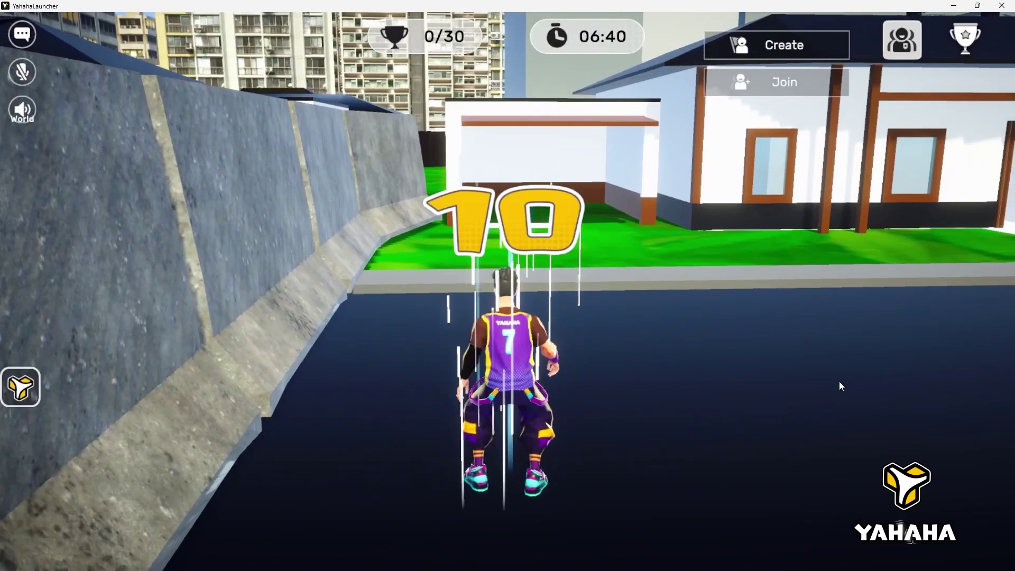
{"action": "left_click_drag", "start_coordinate": [551, 342], "coordinate": [585, 348]}
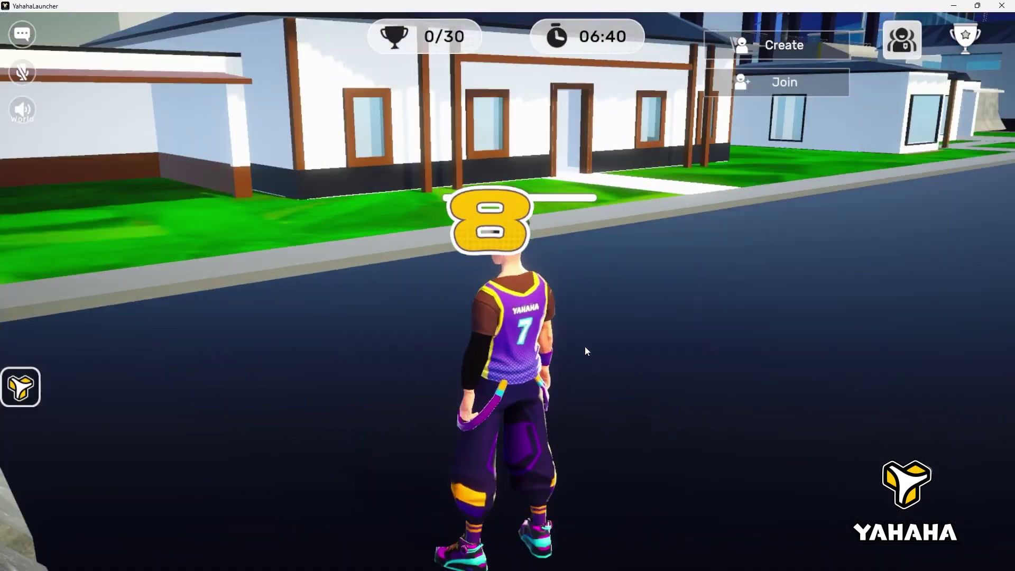
{"action": "right_click_drag", "start_coordinate": [585, 347], "coordinate": [591, 347]}
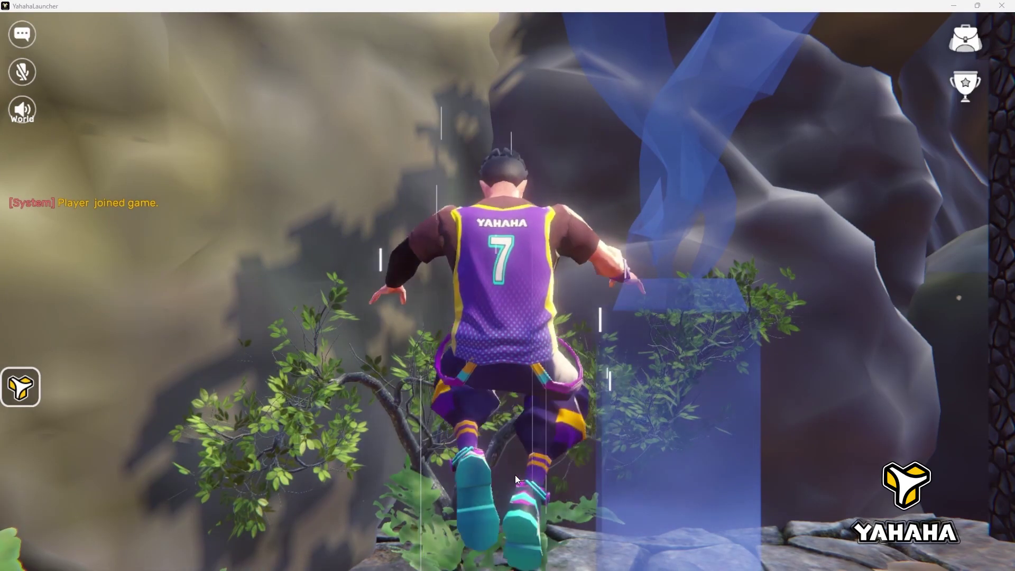
{"action": "right_click_drag", "start_coordinate": [541, 455], "coordinate": [538, 370]}
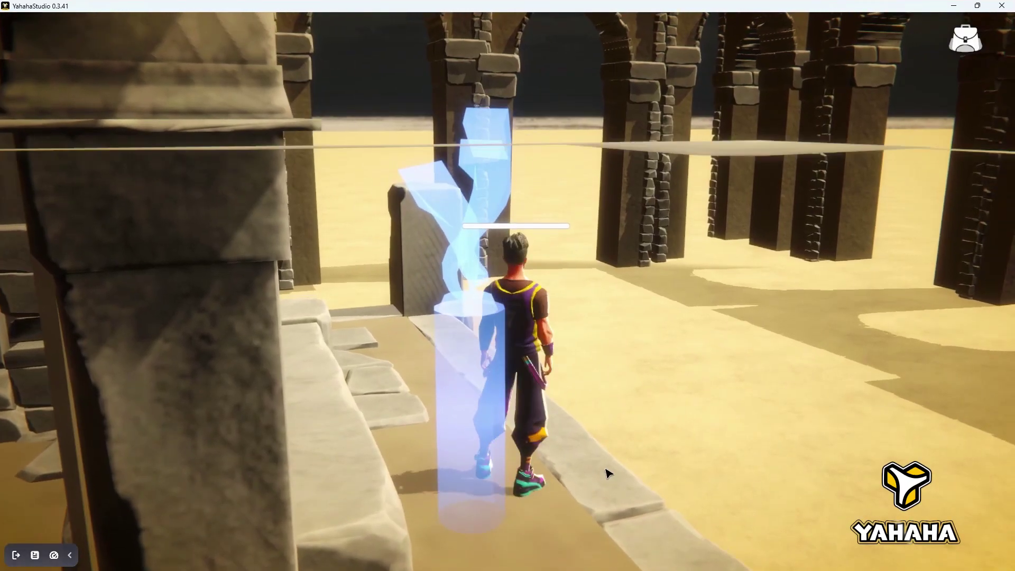
Play-test the sandy arena scene by running the avatar from the spawn marker along the stone ledge beside the columns
{"action": "key", "text": "w"}
{"action": "key", "text": "w"}
{"action": "right_click_drag", "start_coordinate": [497, 470], "coordinate": [32, 469]}
{"action": "key", "text": "w"}
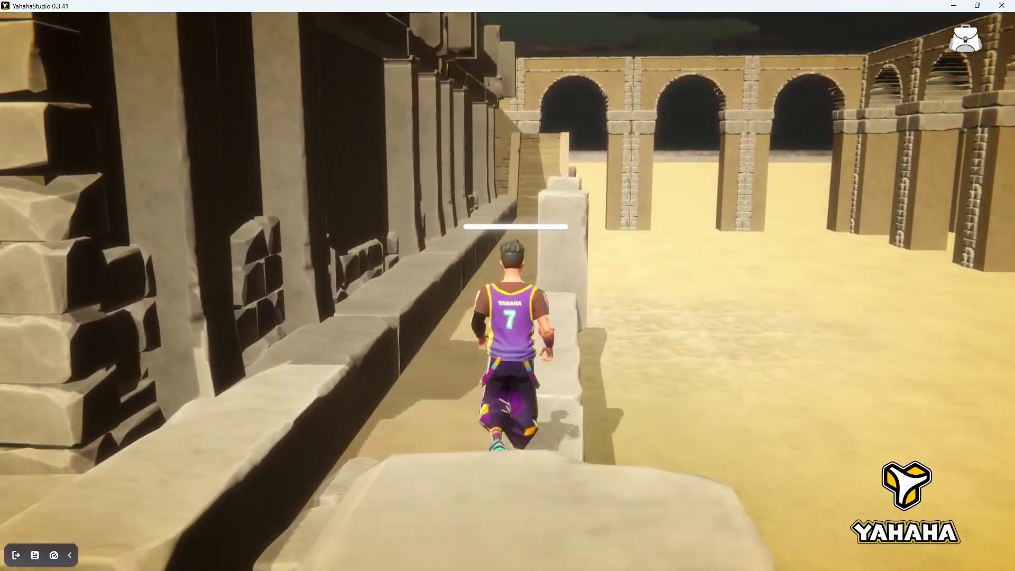
{"action": "key", "text": "w"}
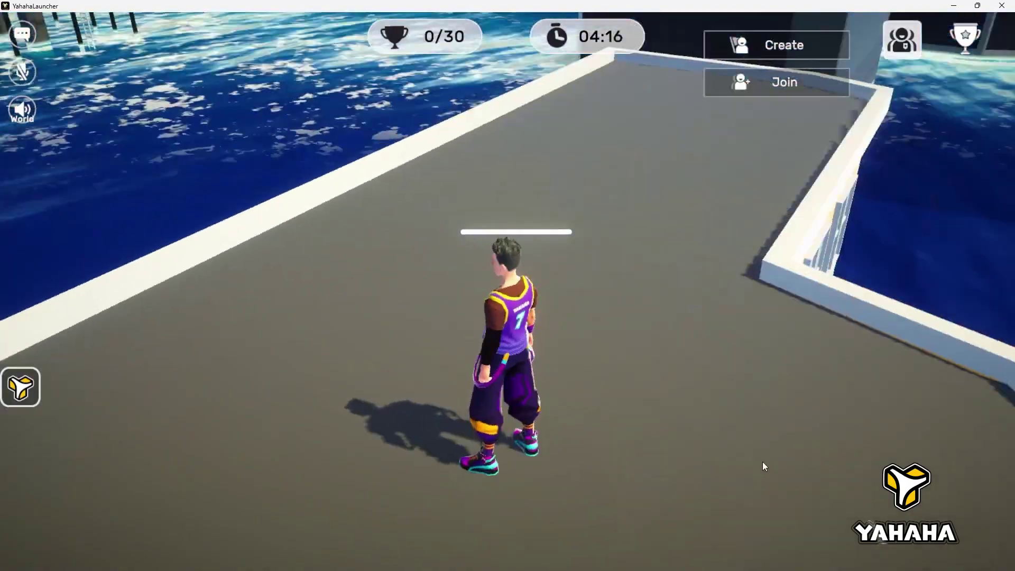
Play the published example games, running the avatar off the rooftop above the water and through the stone ruins
{"action": "left_click_drag", "start_coordinate": [763, 463], "coordinate": [907, 463]}
{"action": "key", "text": "w"}
{"action": "key", "text": "space"}
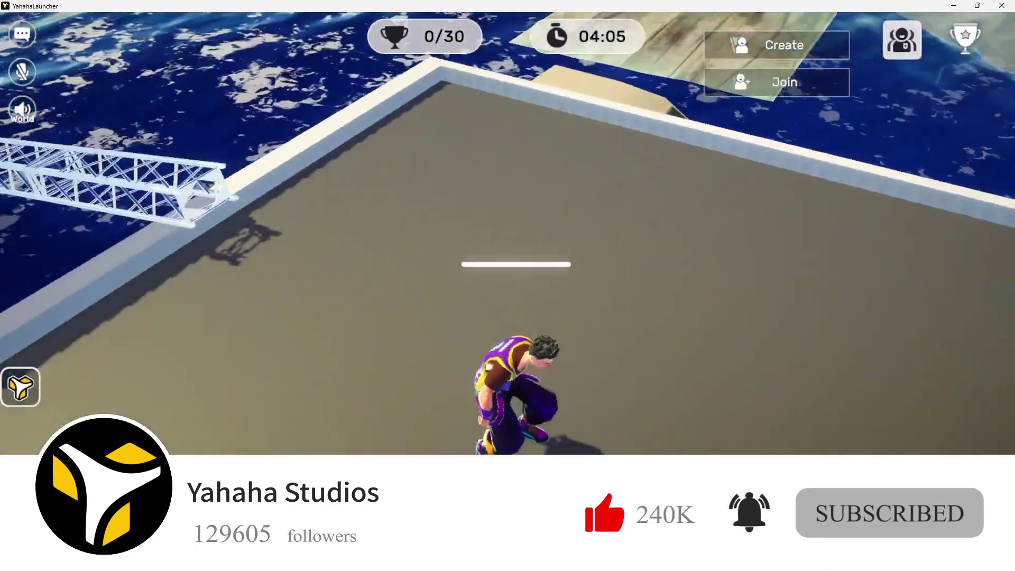
{"action": "key", "text": "w"}
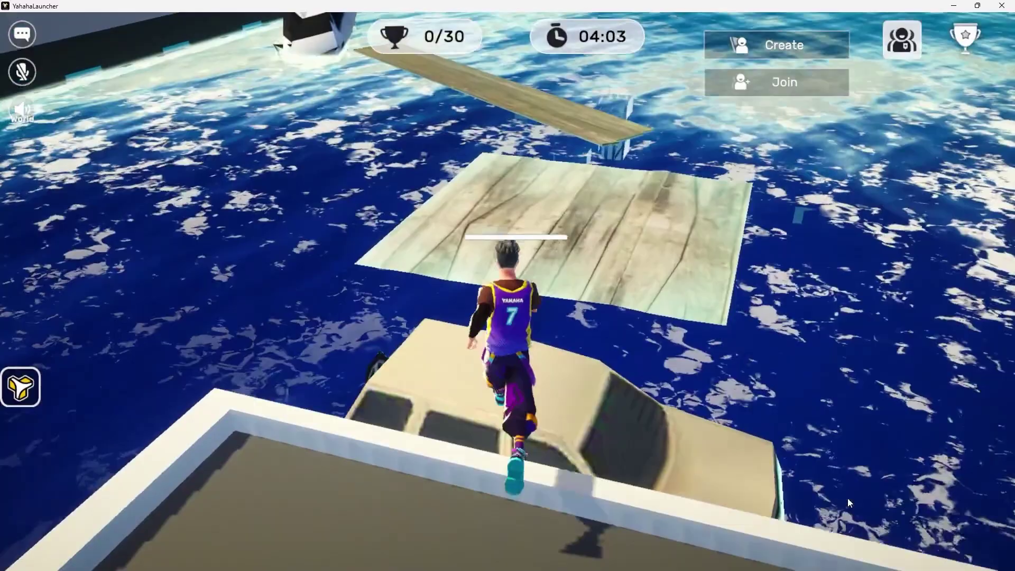
{"action": "key", "text": "w"}
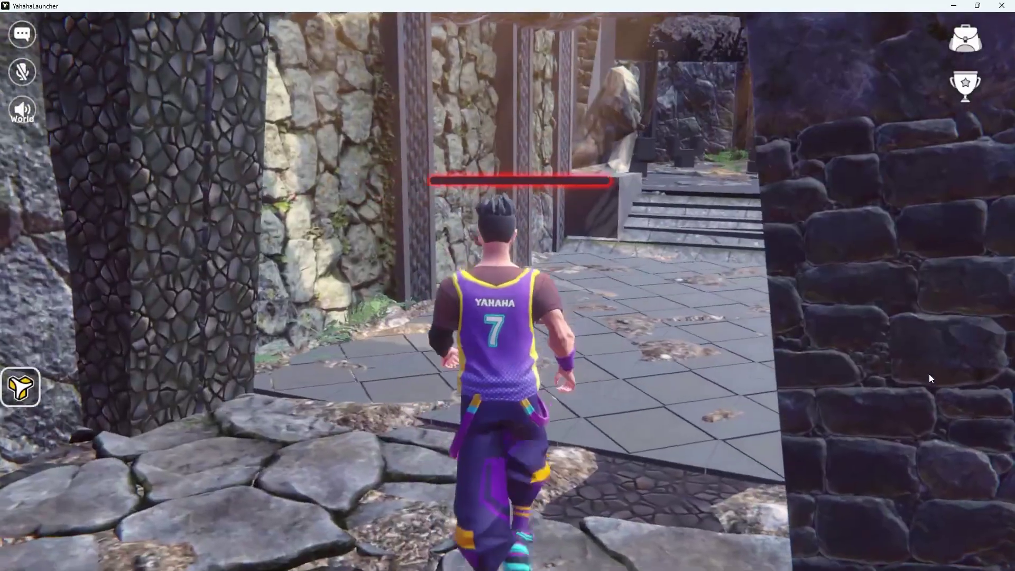
{"action": "key", "text": "w"}
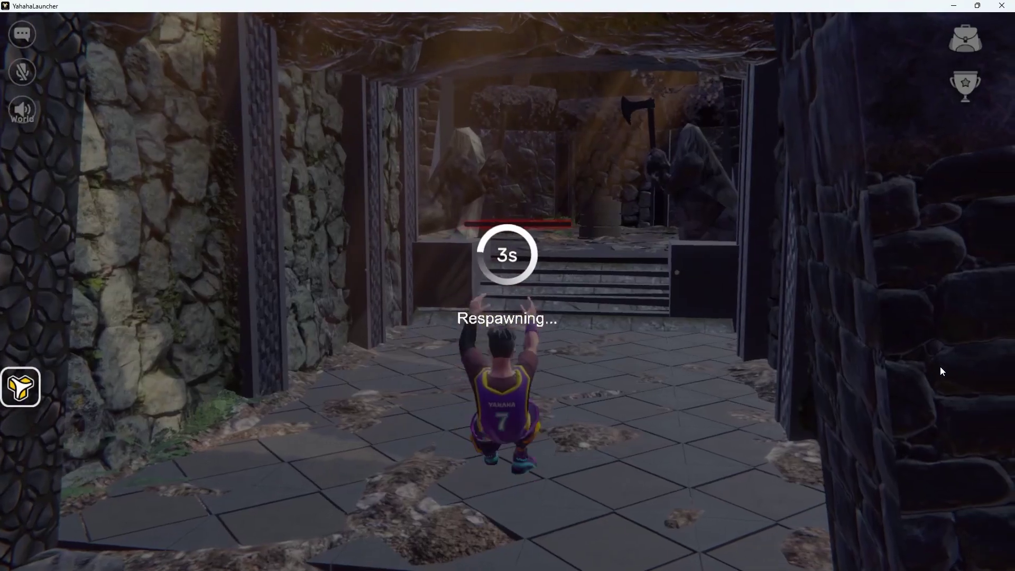